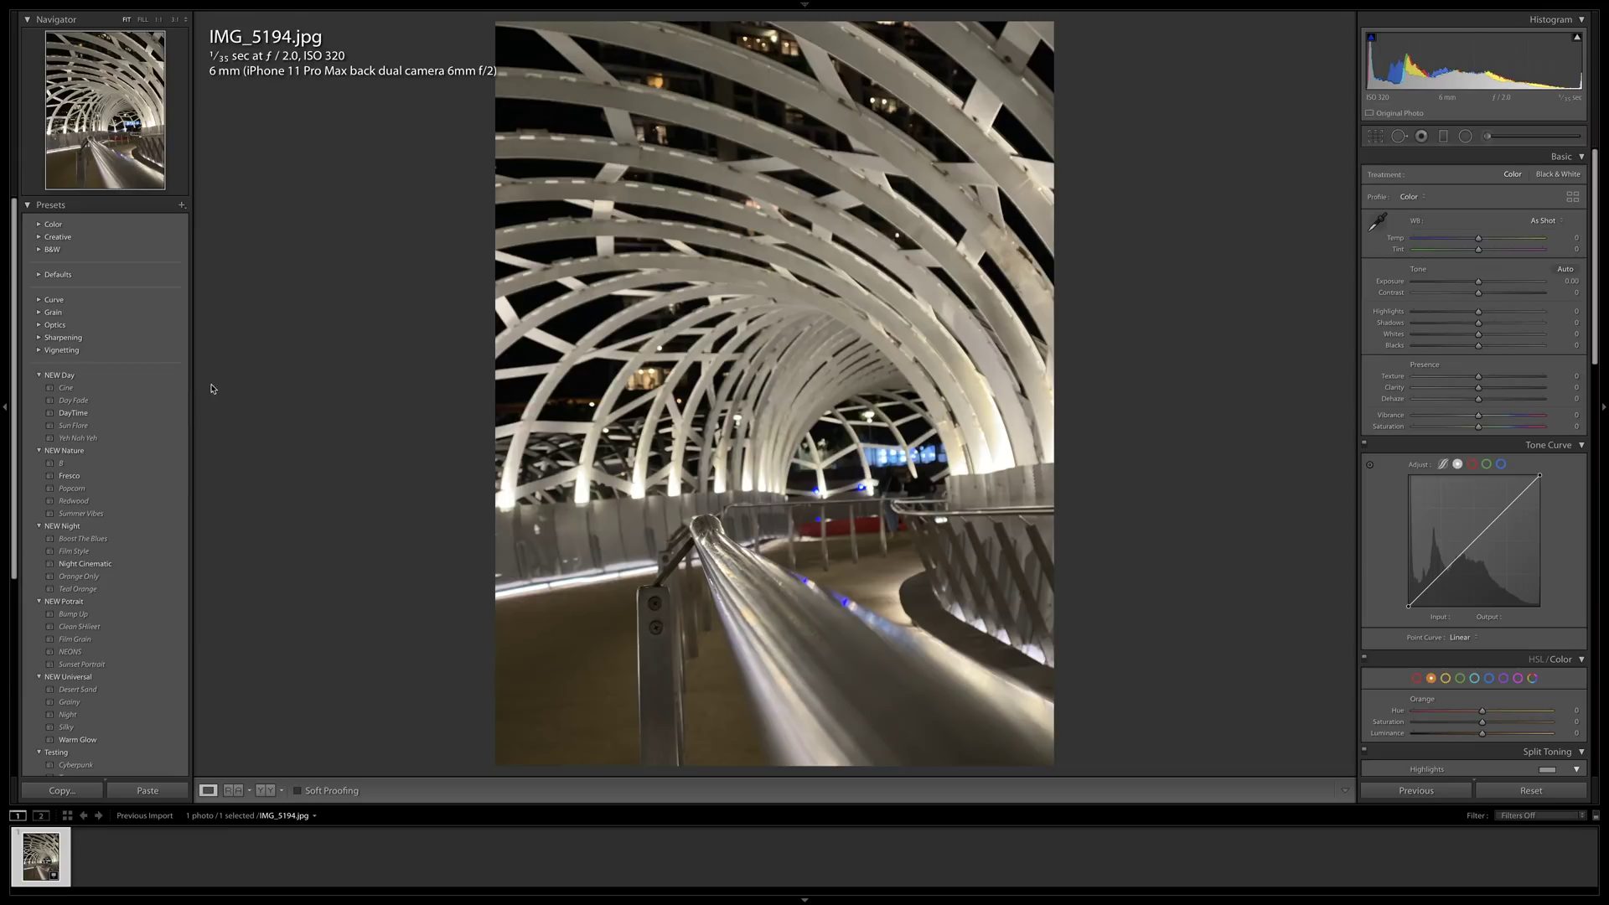
- Apply the Cine preset from NEW Day to IMG_5194.jpg and copy its develop settings
click(128, 389)
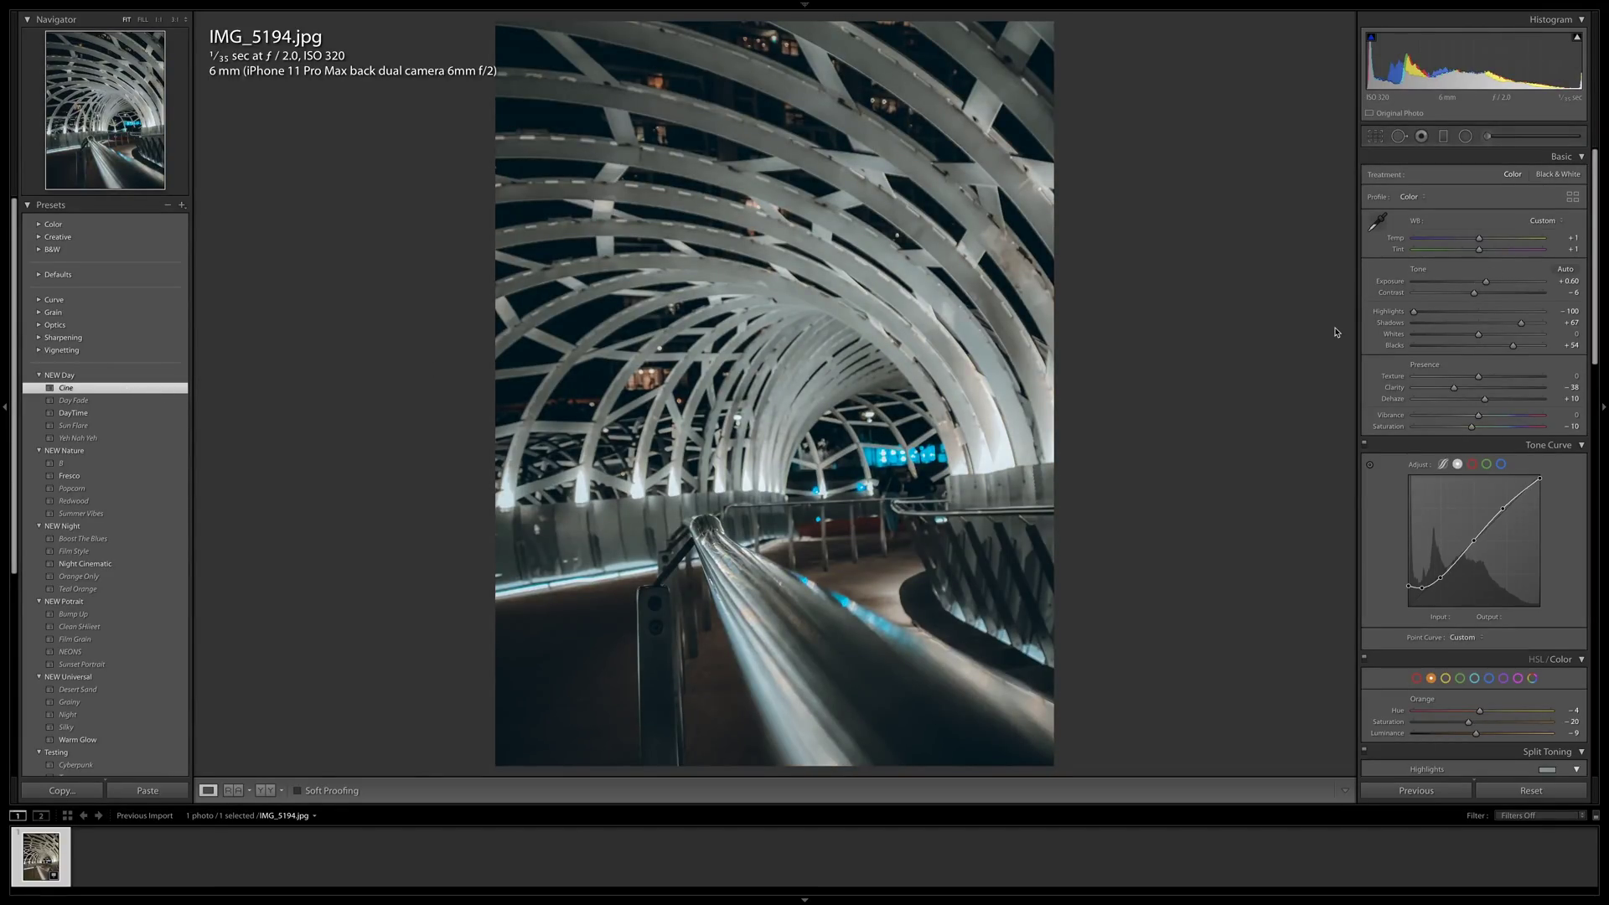
key(super+shift+c)
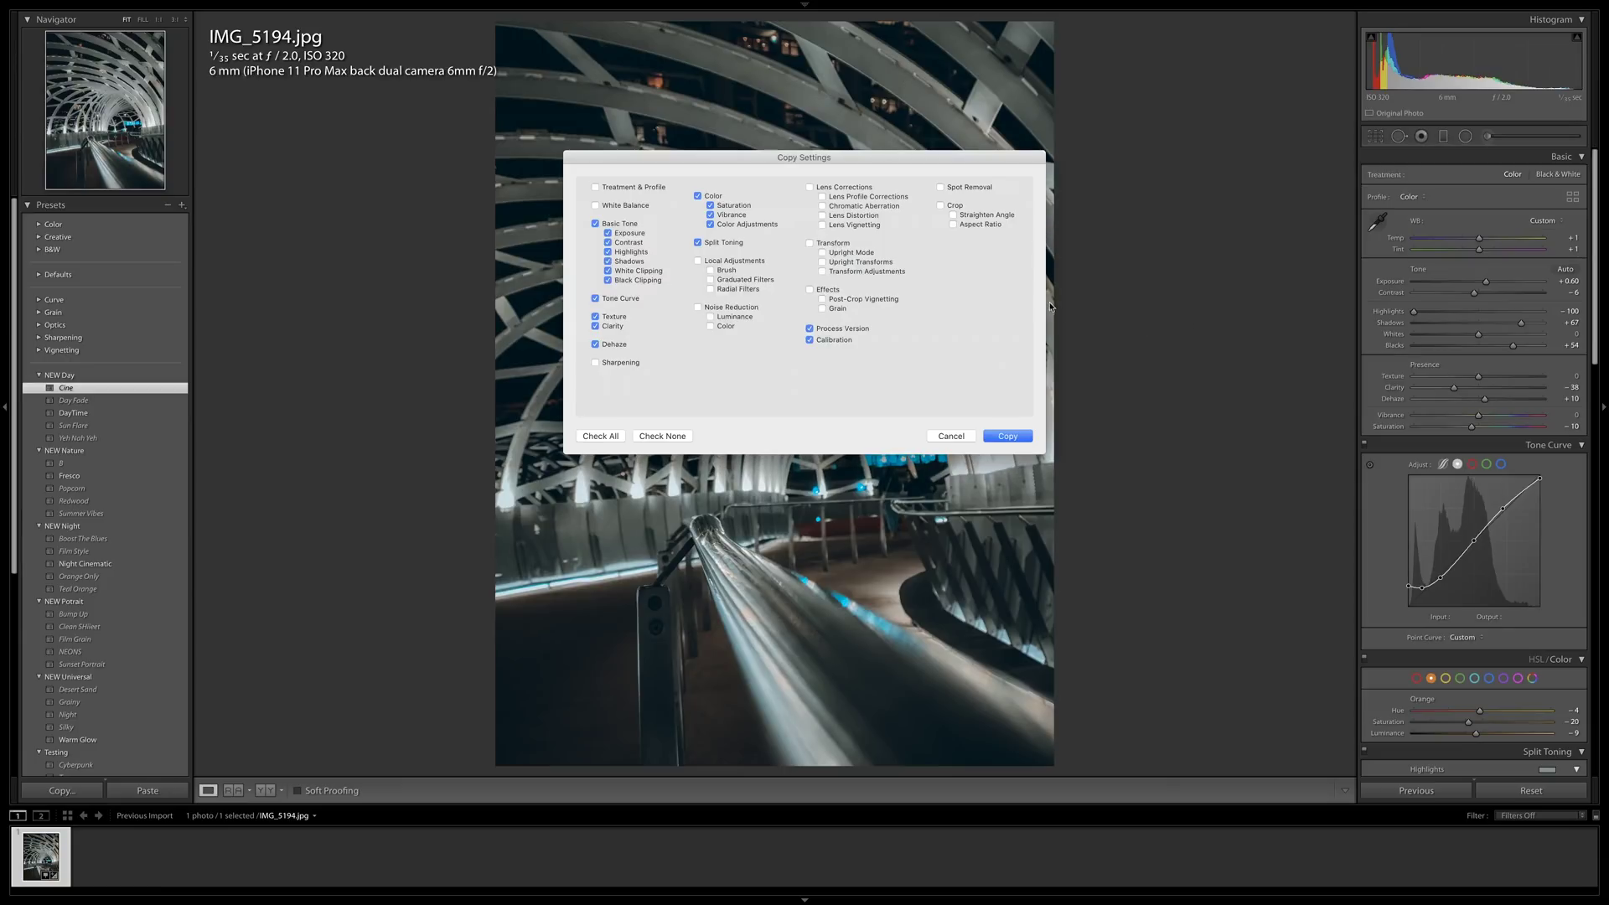
click(1009, 436)
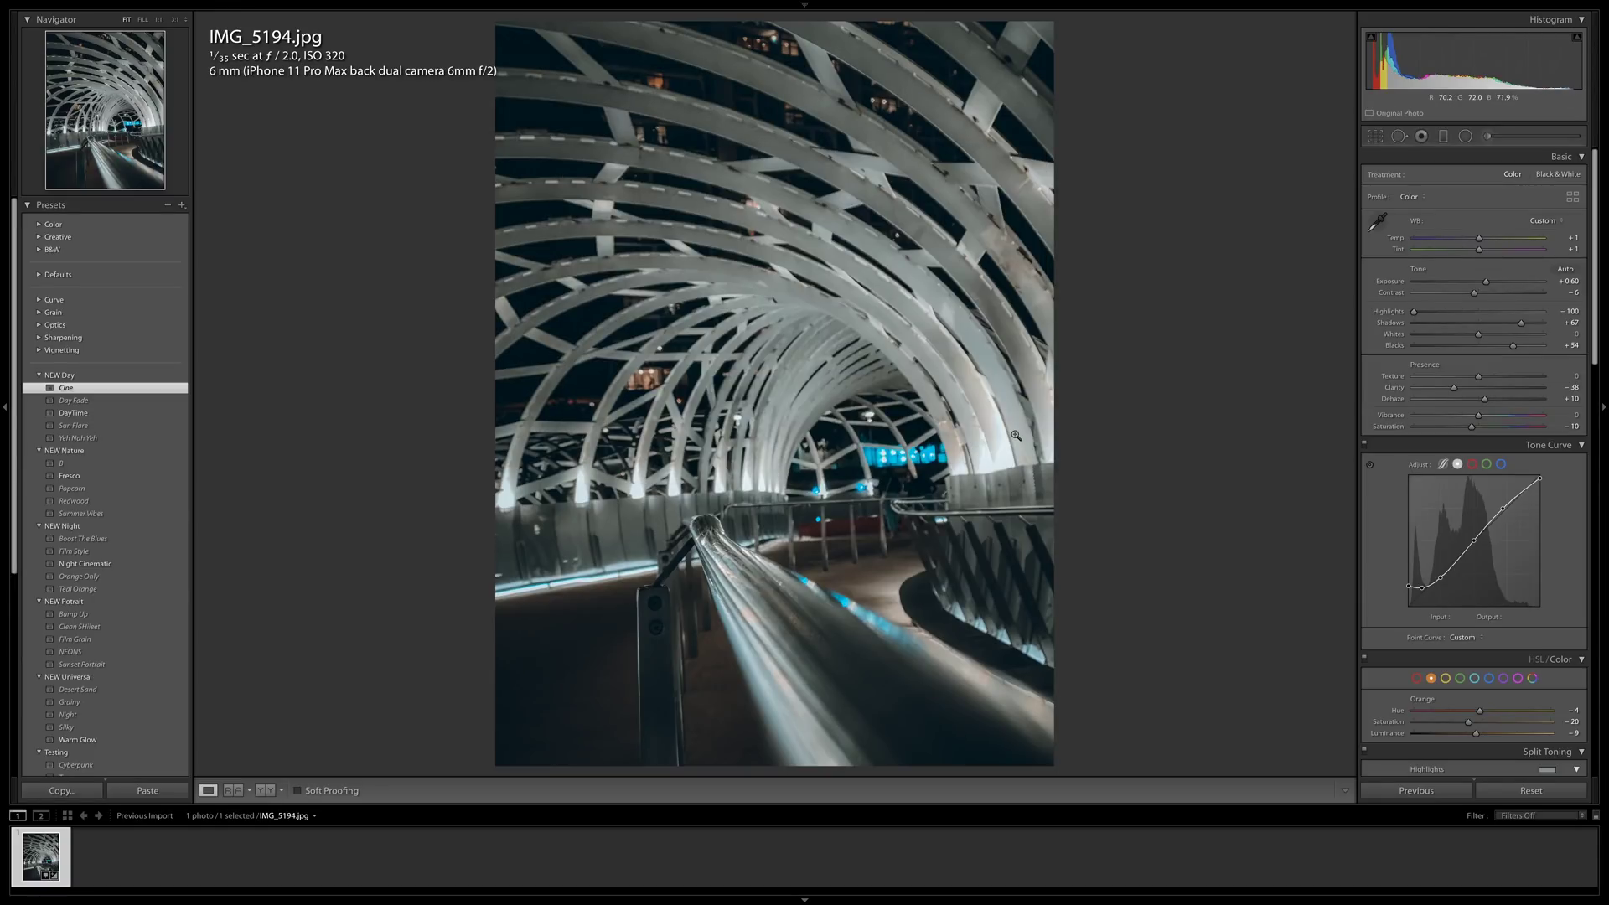
- Import Edit this.png from the template folder into the catalog and open it in Develop
key(g)
key(super+Tab)
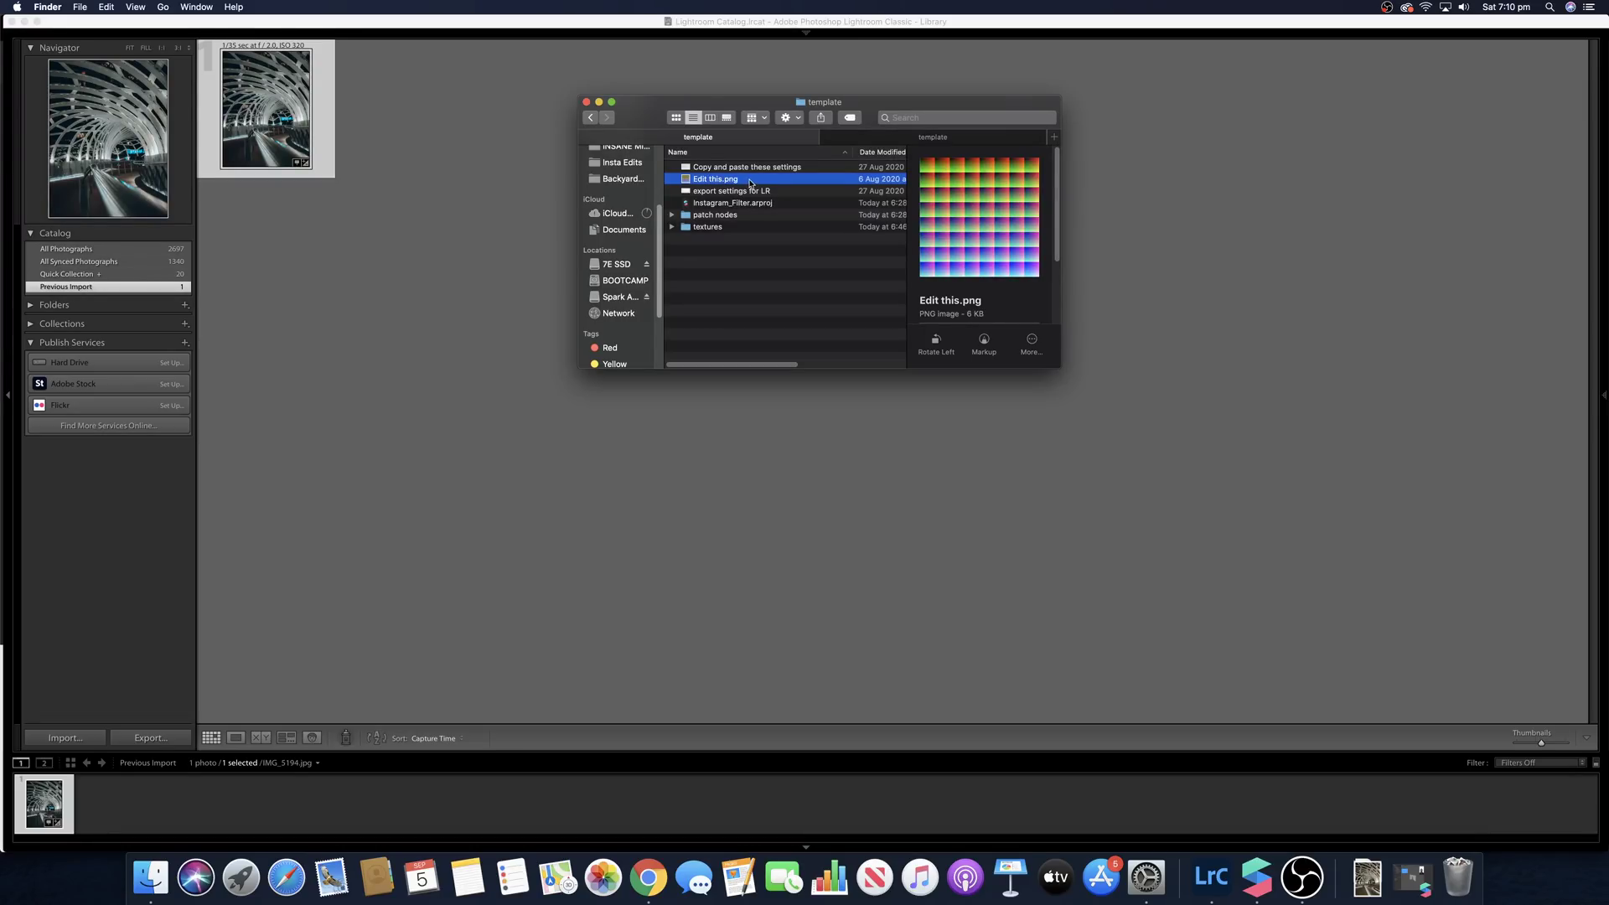
drag(761, 182, 513, 236)
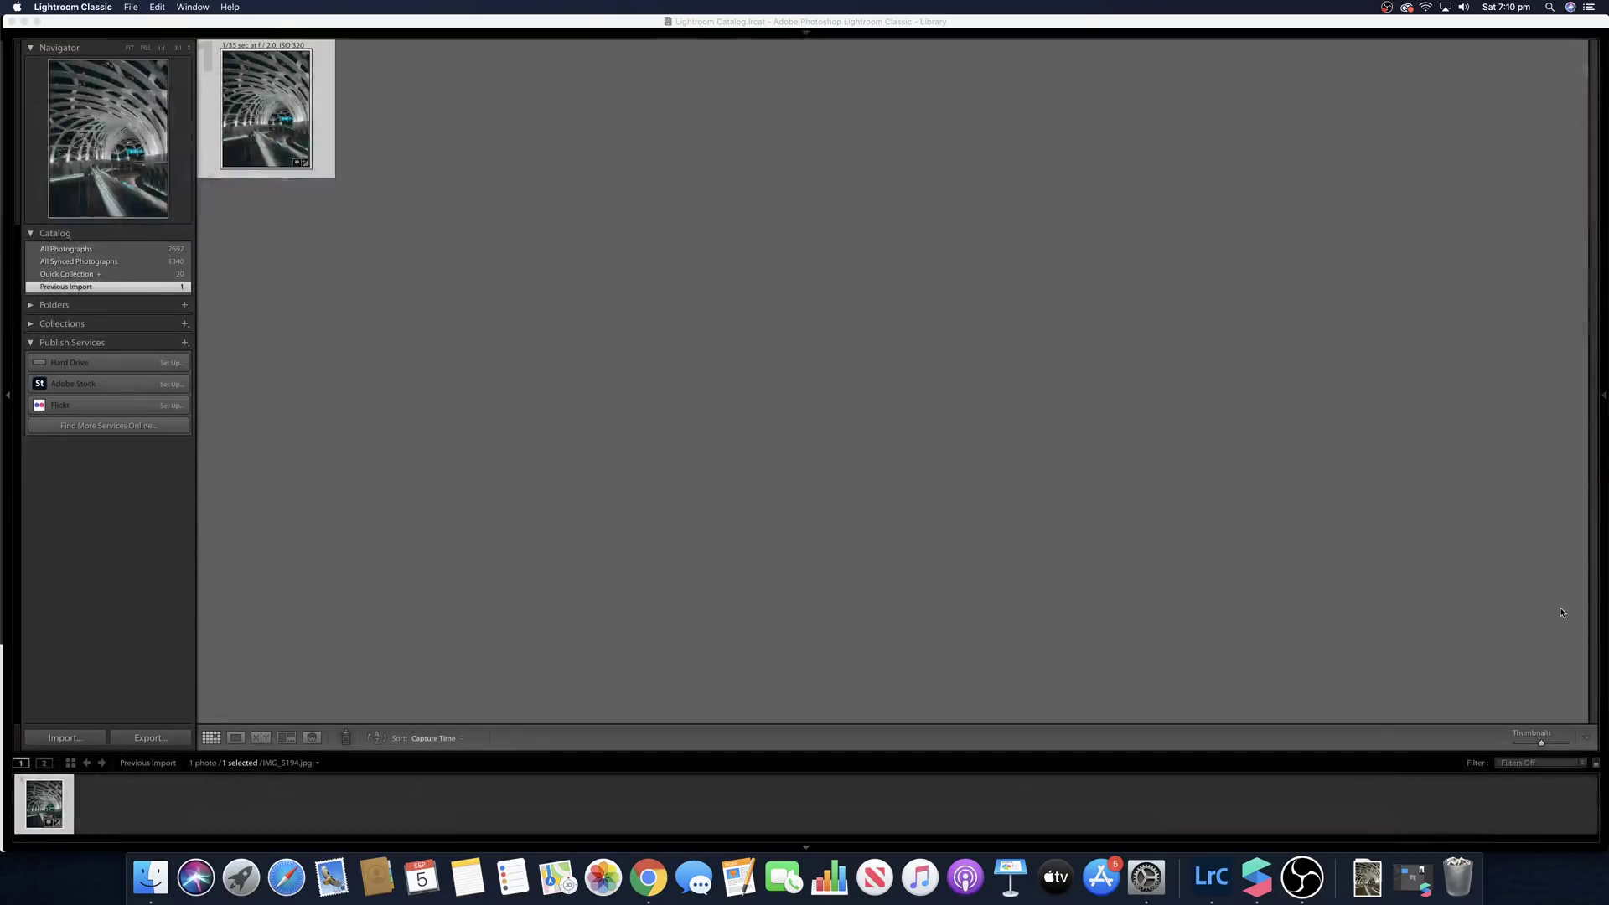
key(d)
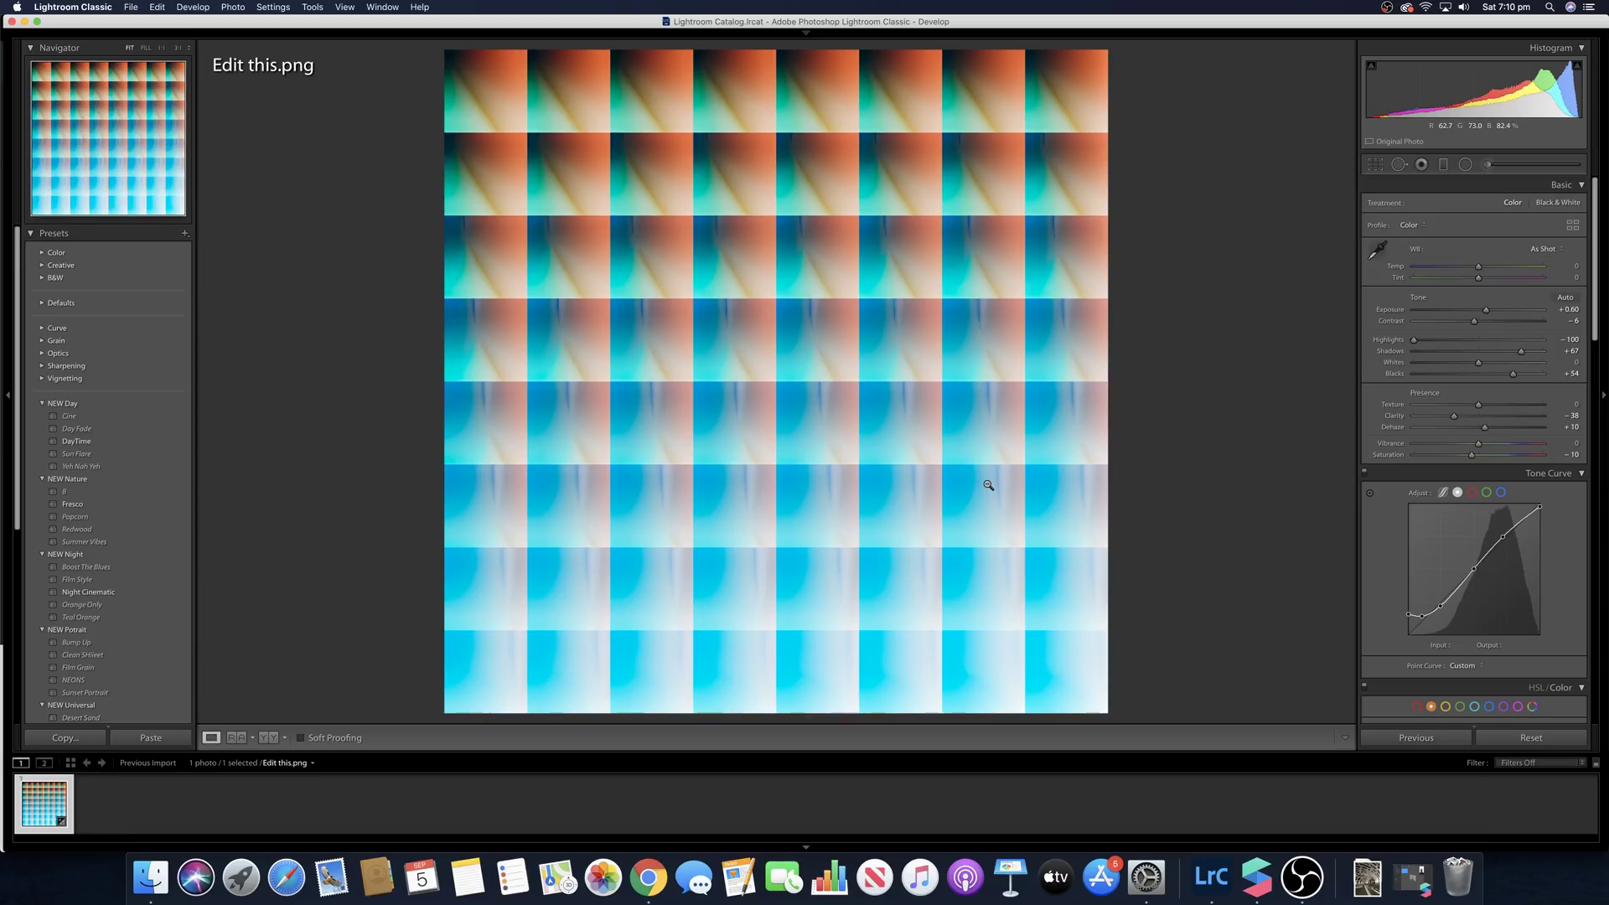
- Set the export format to PNG with Resize to Fit turned off
key(super+shift+e)
click(808, 311)
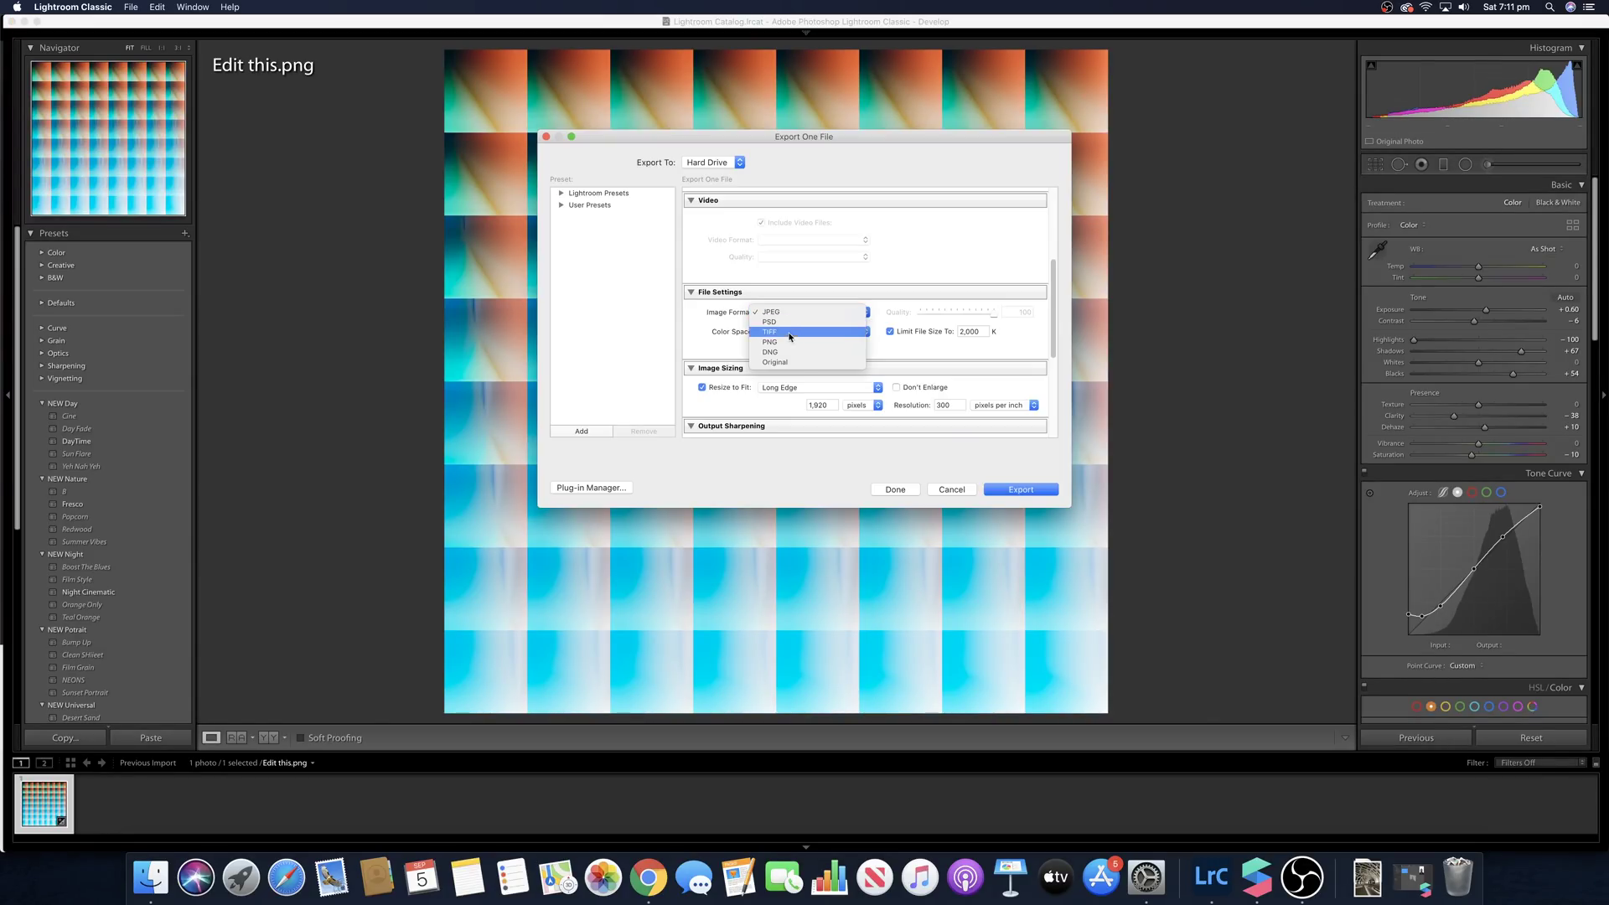
click(787, 343)
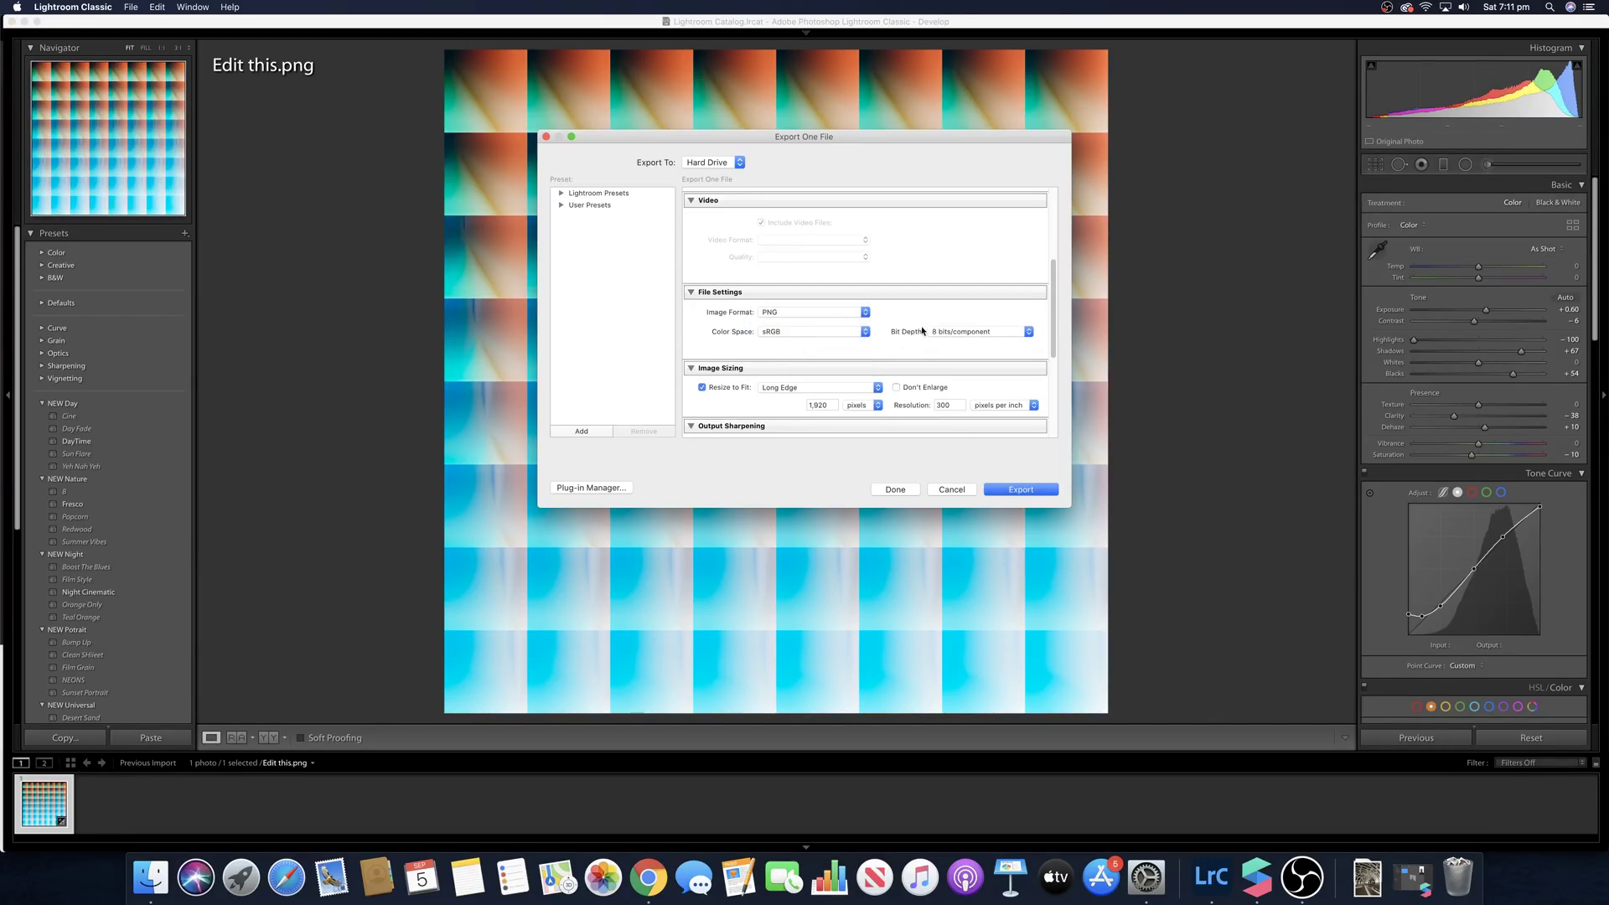
click(702, 387)
scroll(916, 317, down, 2)
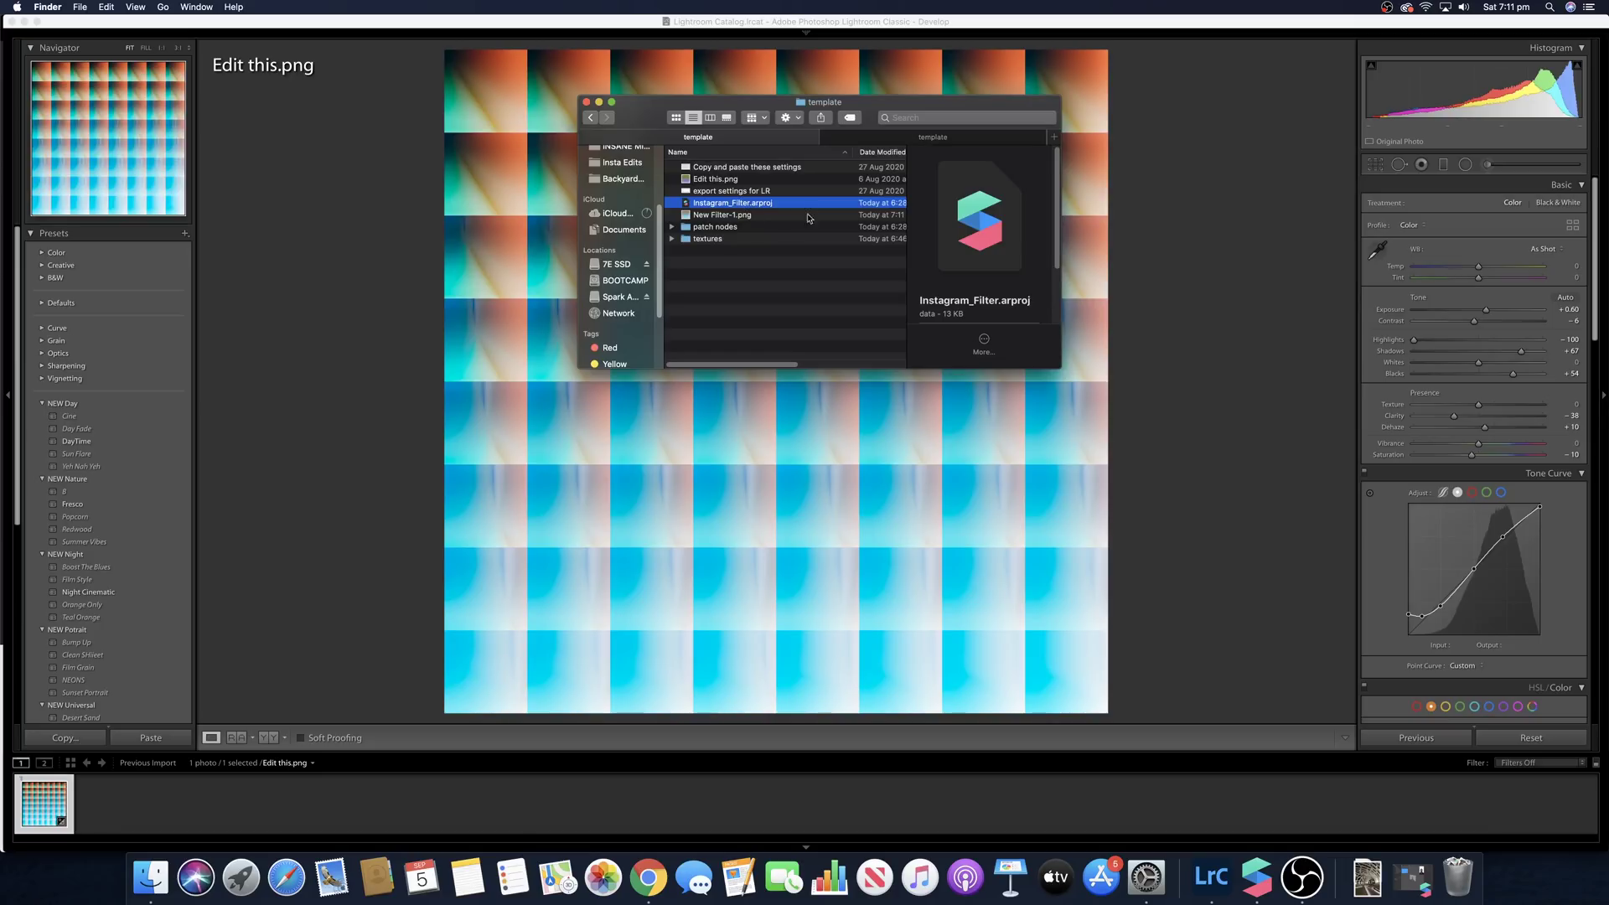
- Open Instagram_Filter.arproj in Spark AR Studio, show its Patch Editor, and select New Filter-1.png in Finder
double_click(738, 204)
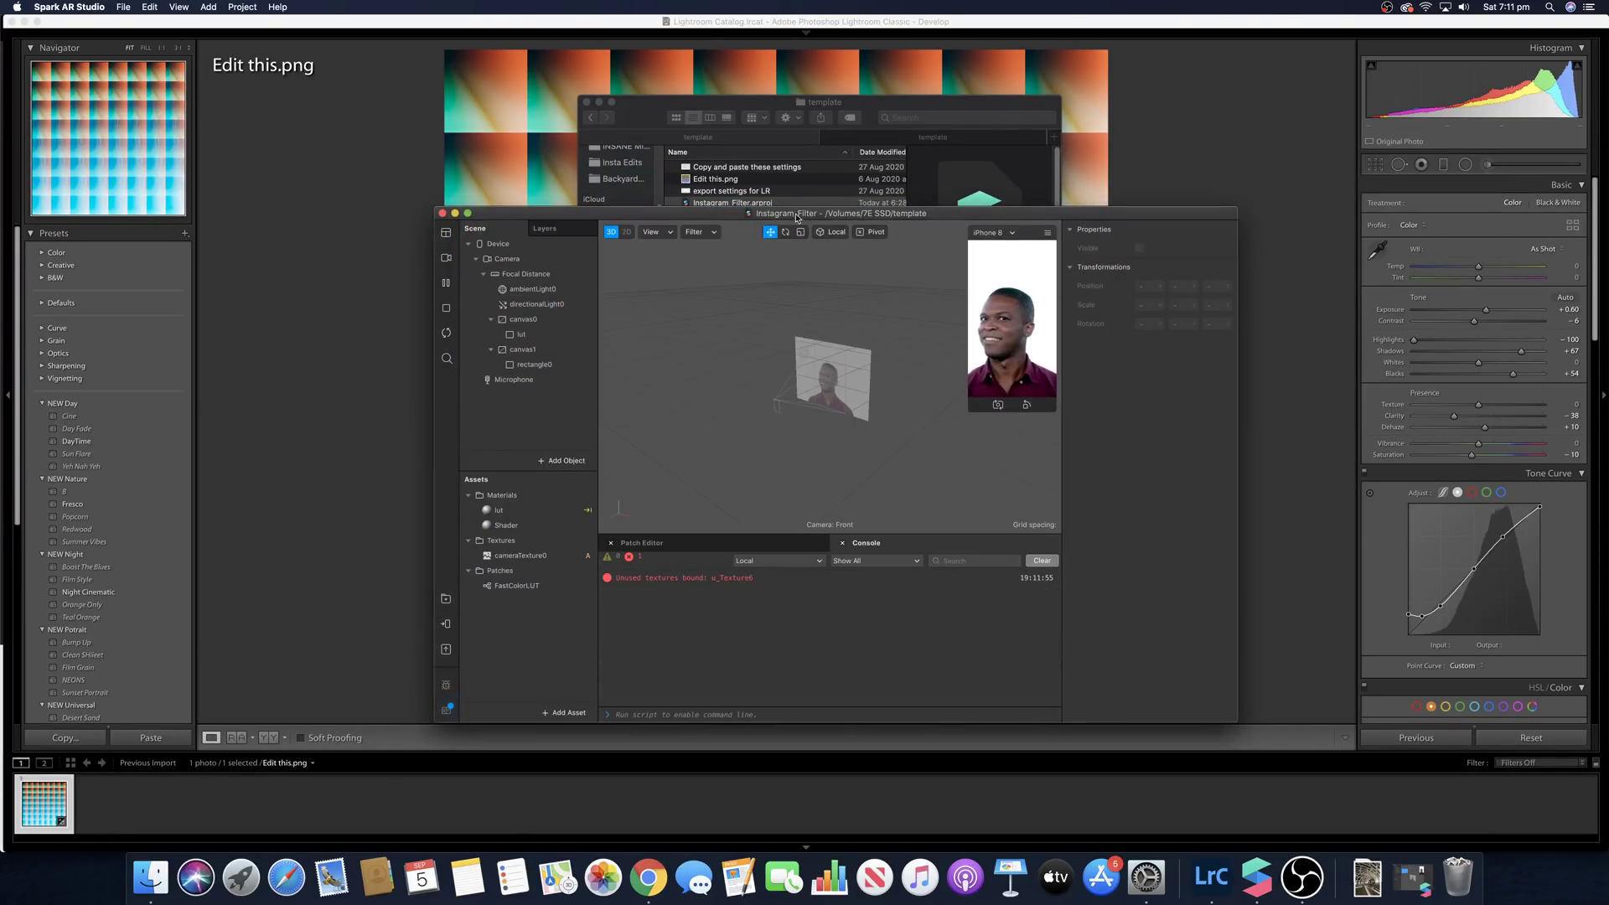
drag(805, 213, 797, 131)
click(834, 463)
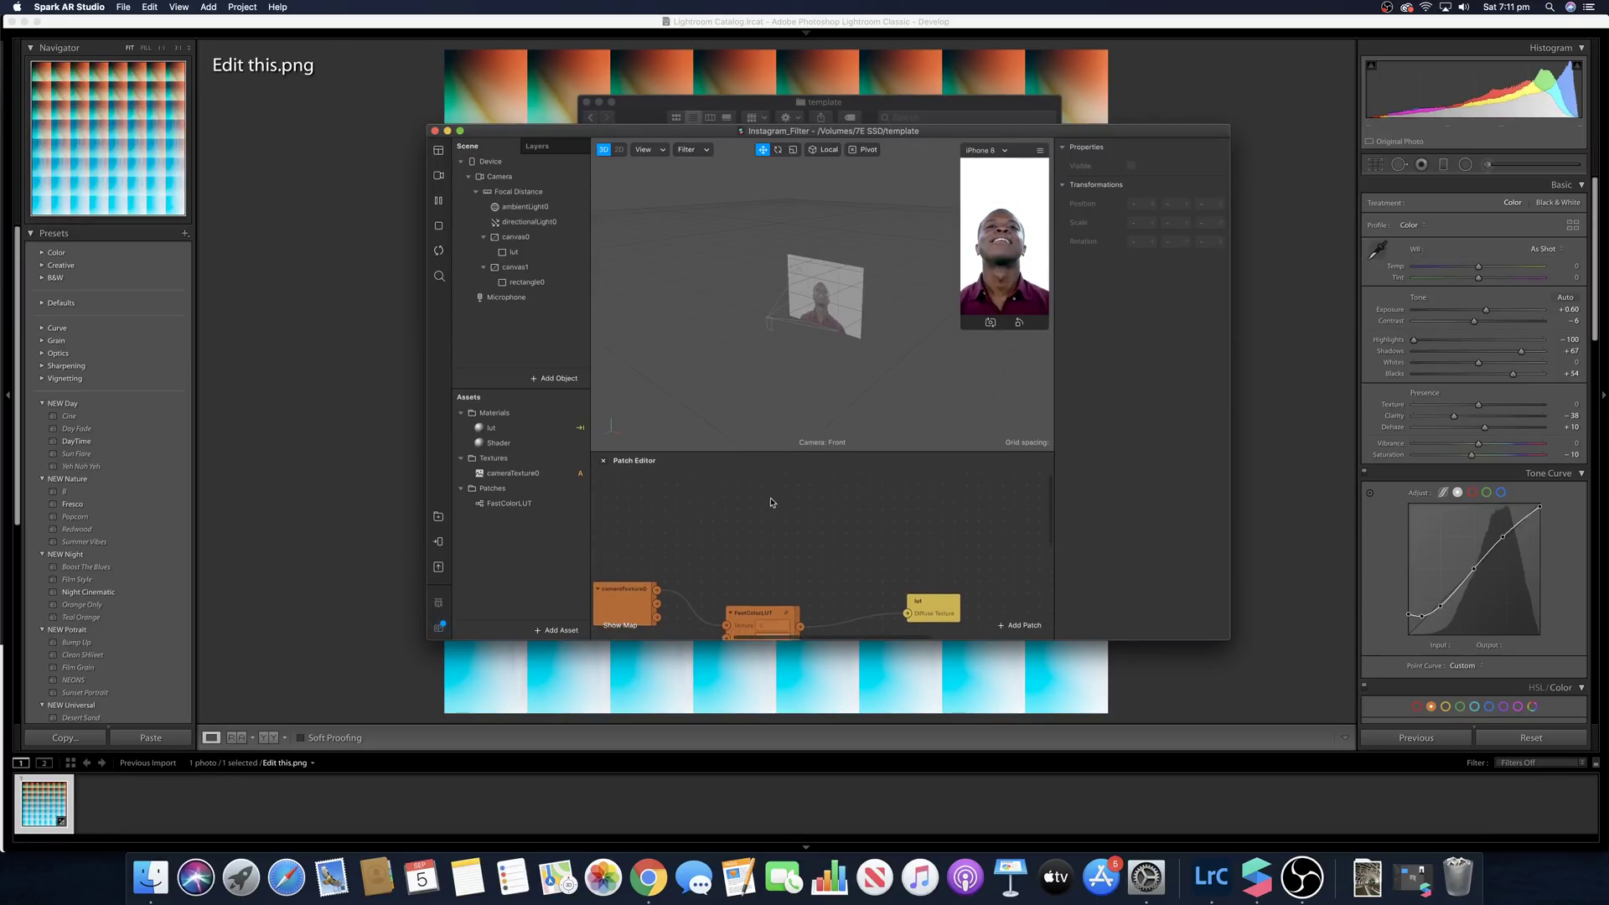
click(179, 7)
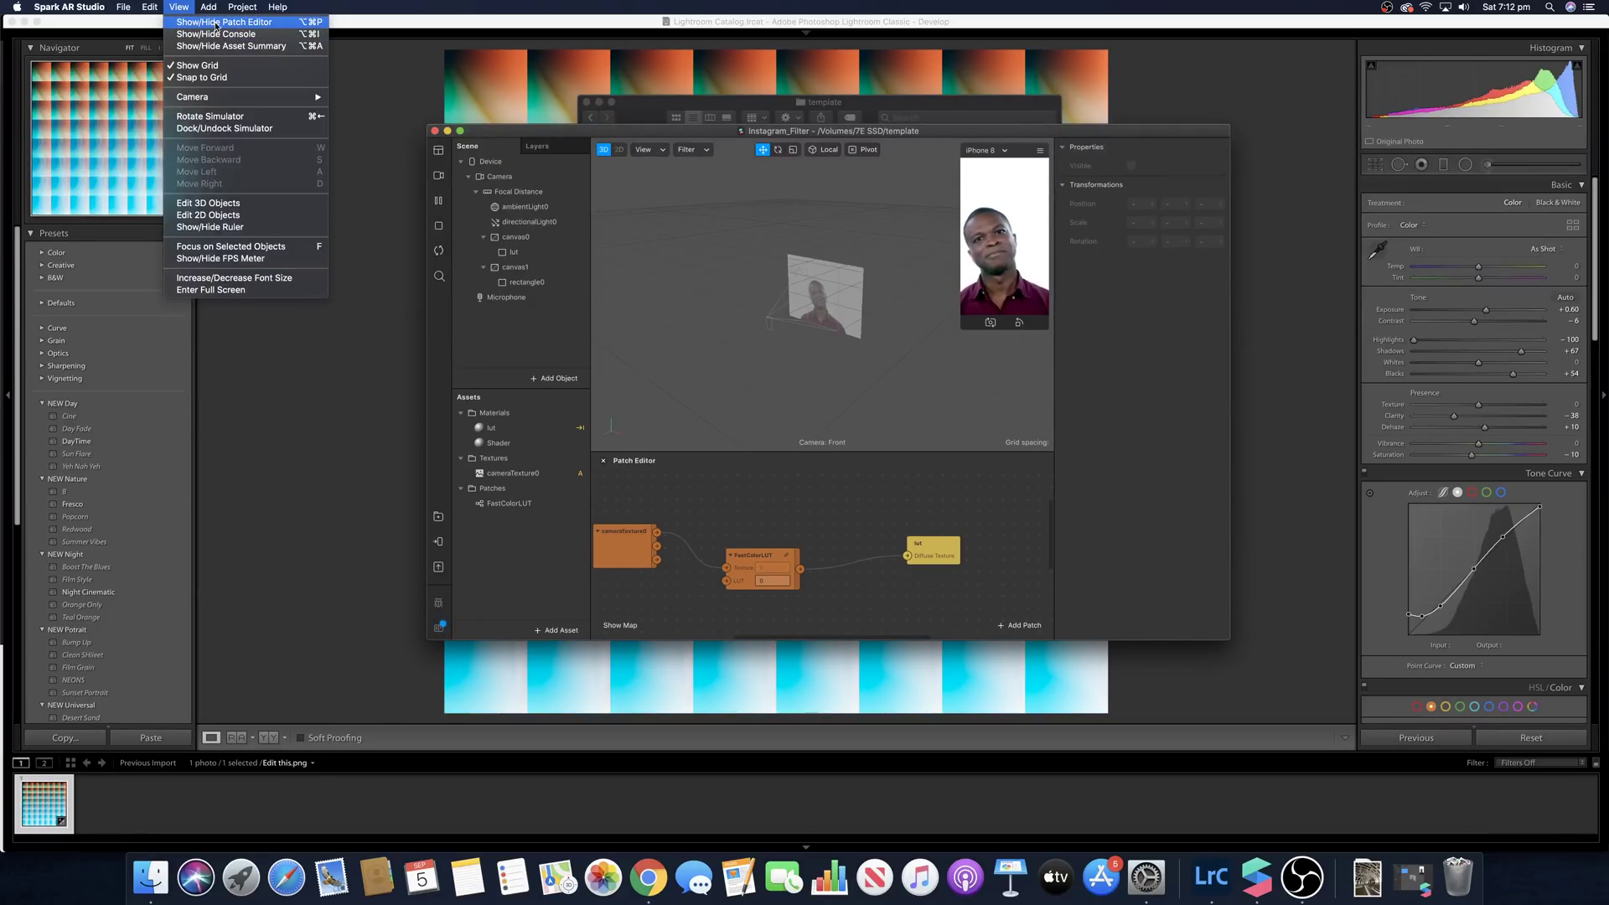
click(732, 210)
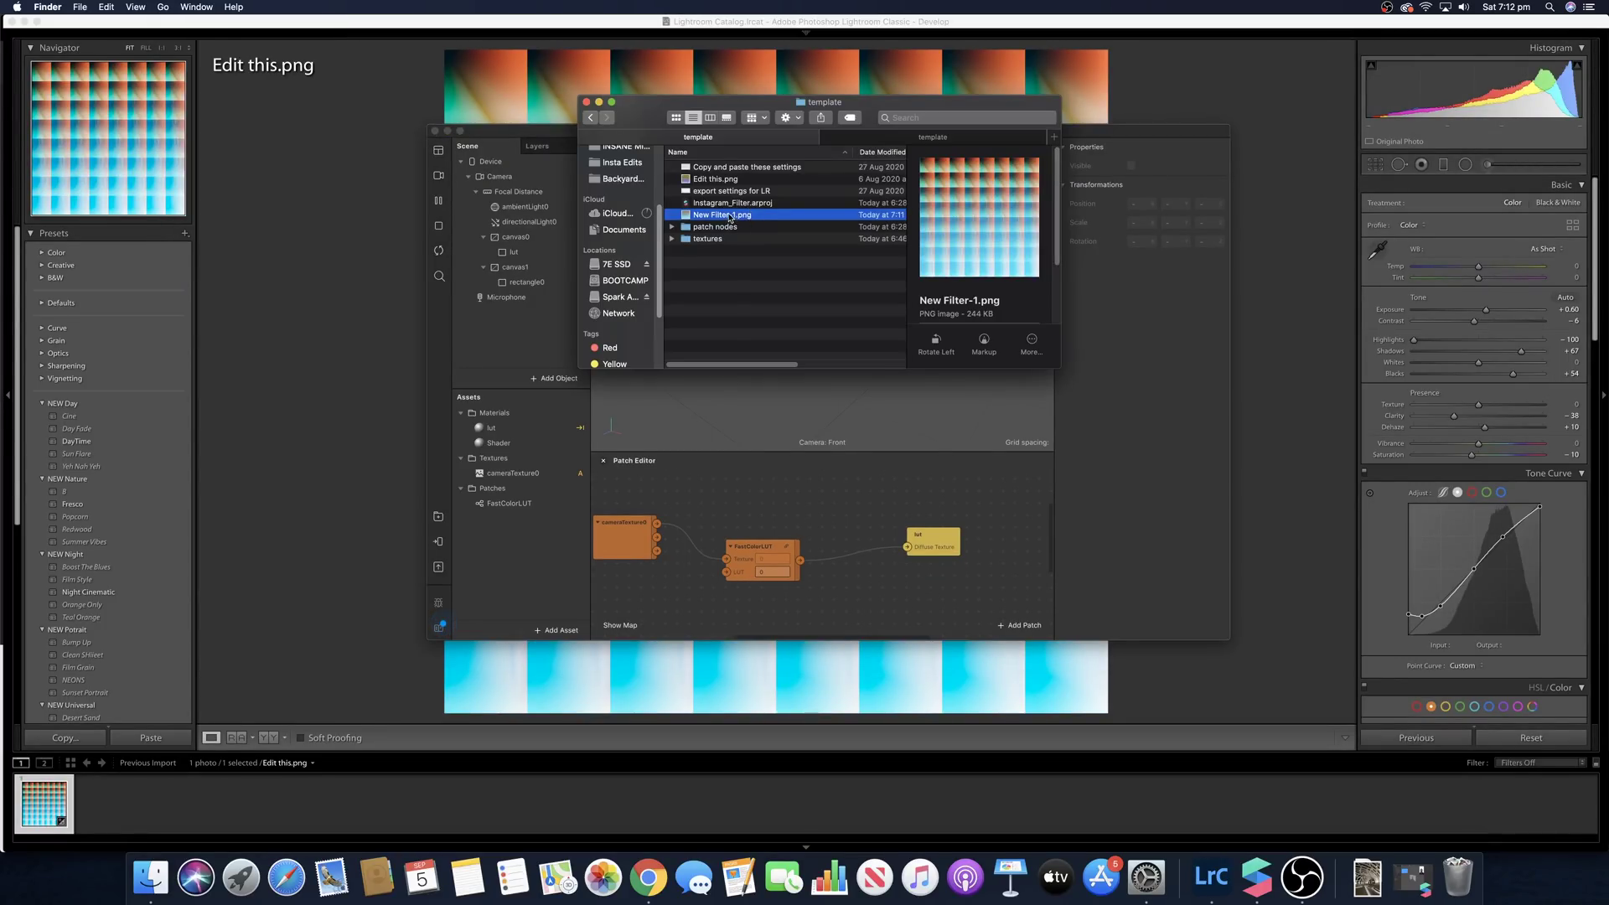
- Add New Filter-1 as a texture, wire it uncompressed into FastColorLUT's LUT input, and upload
drag(740, 222, 650, 590)
click(567, 494)
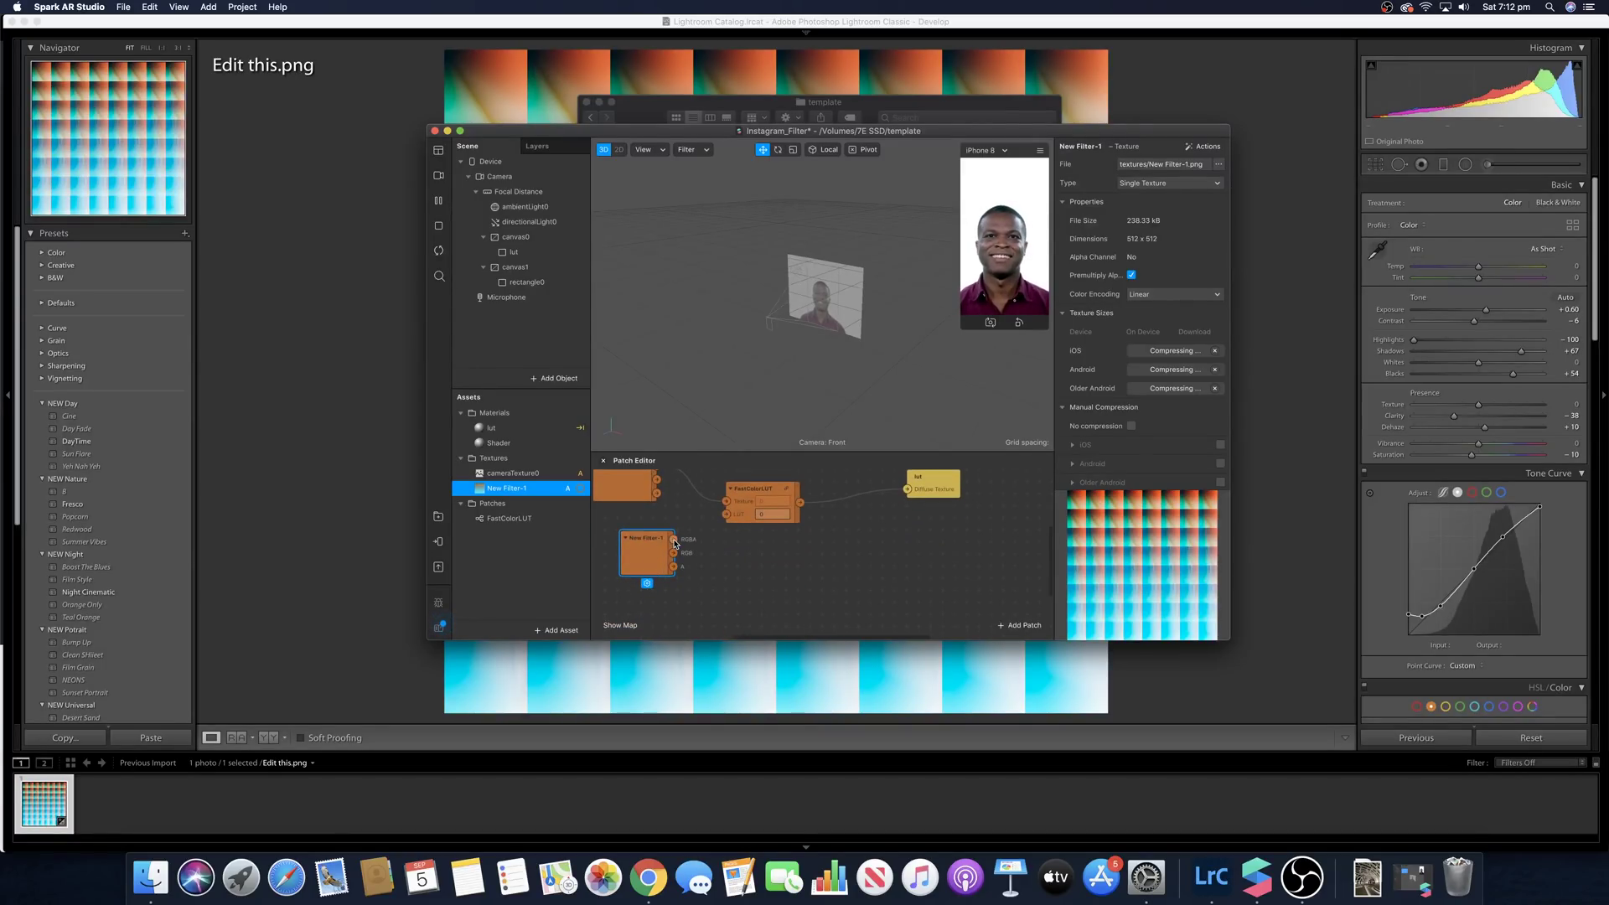
drag(675, 540, 728, 516)
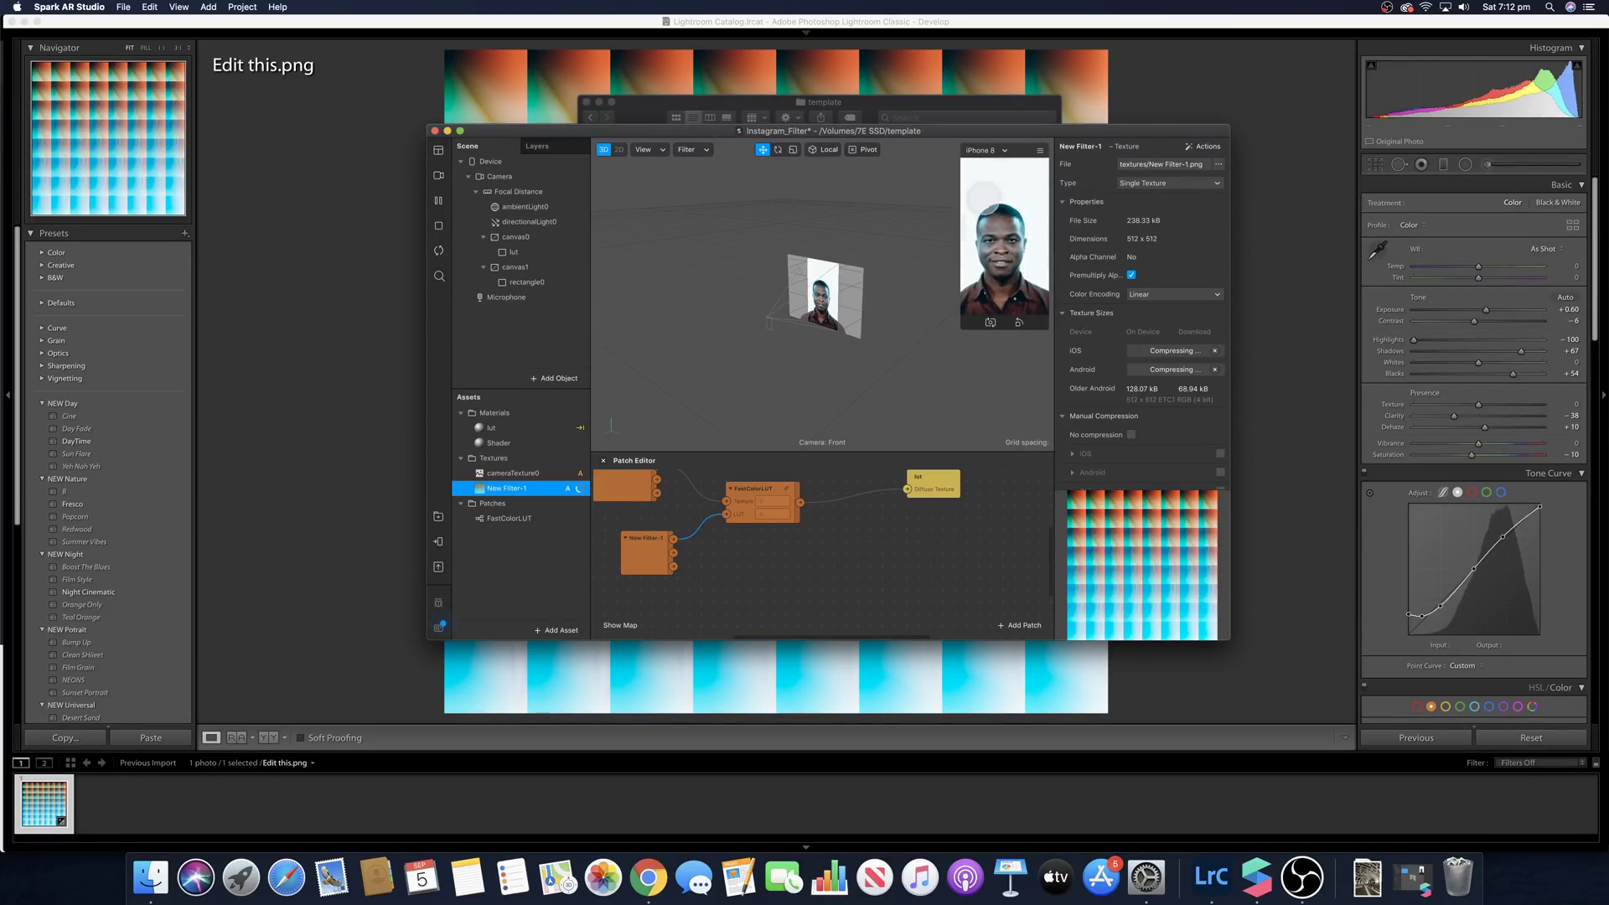
click(1132, 453)
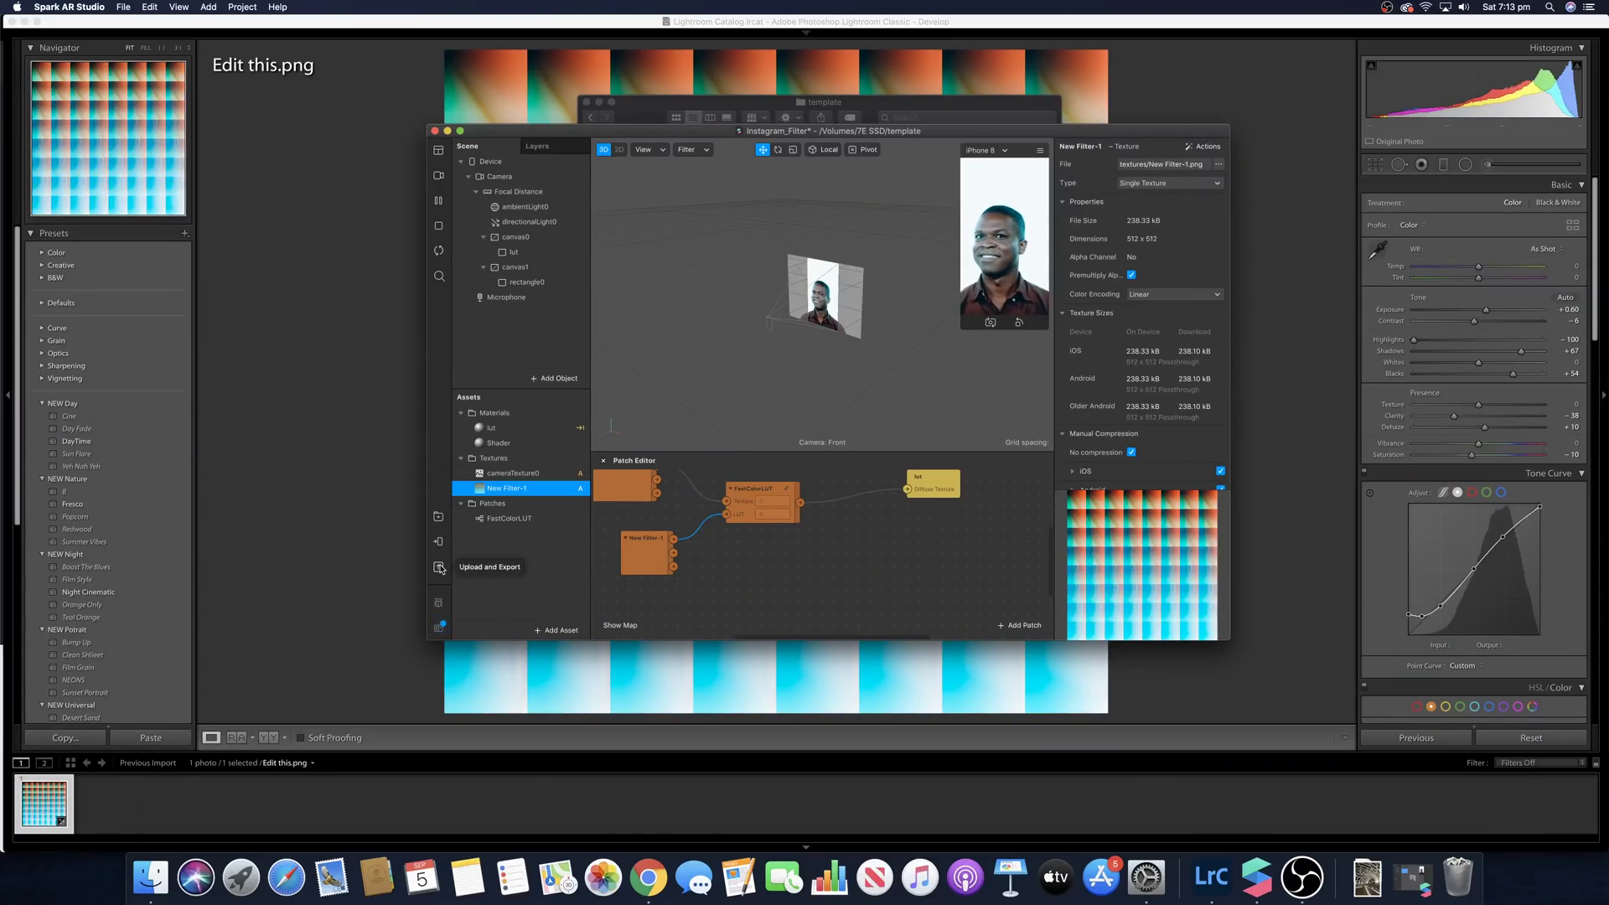
click(439, 627)
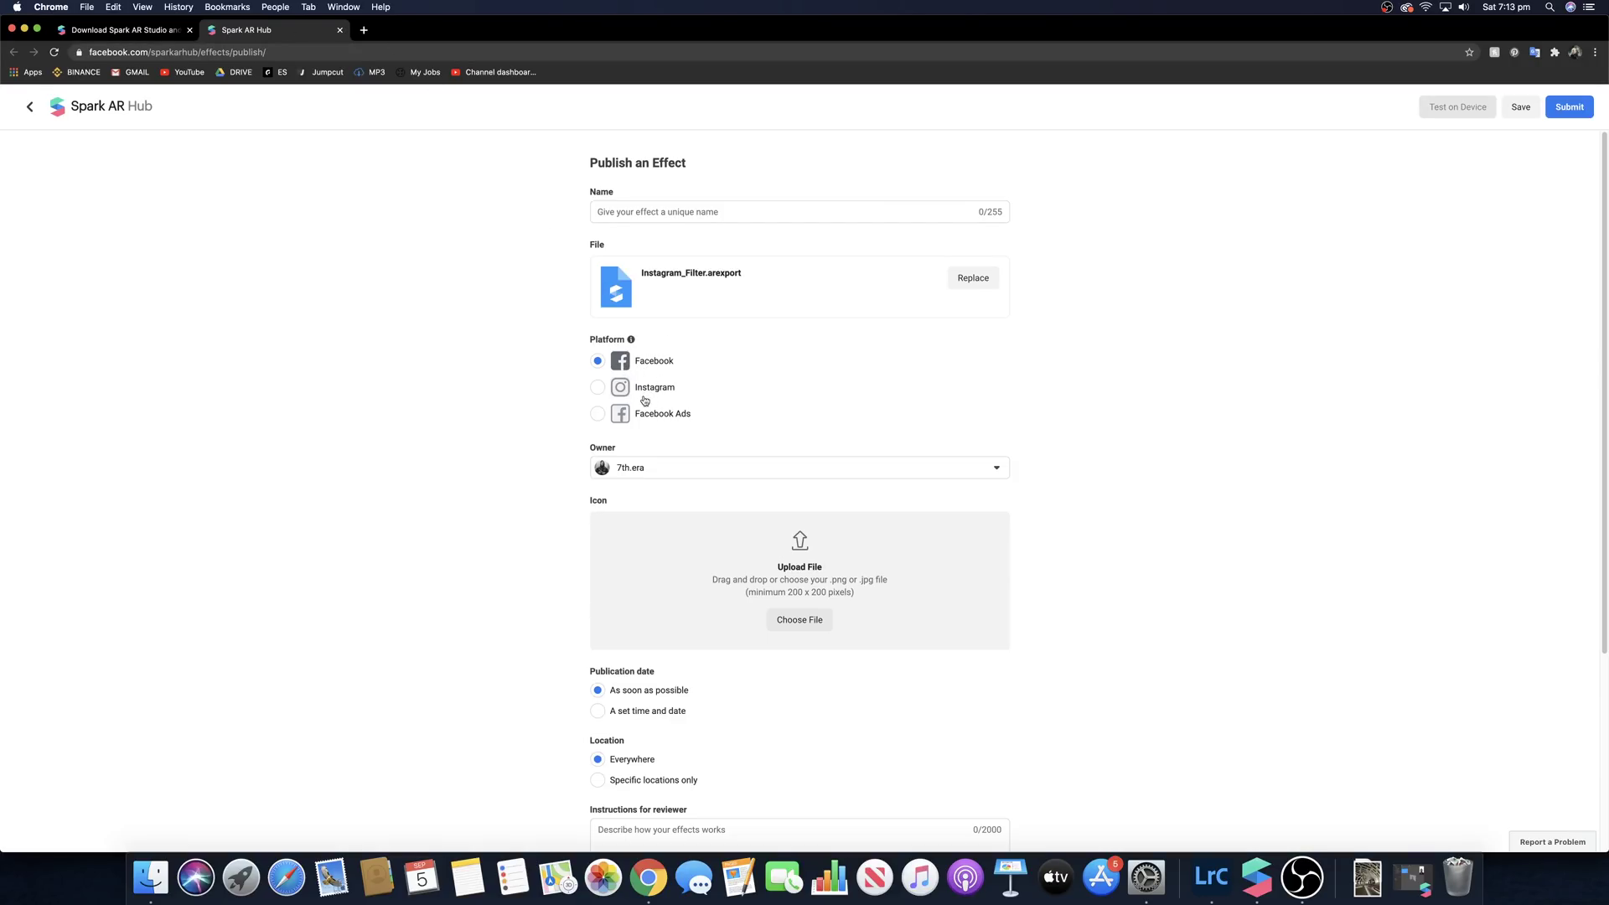
- Choose Instagram as the platform, keep the only listed Instagram account, and leave Categories empty
click(600, 389)
scroll(337, 248, down, 3)
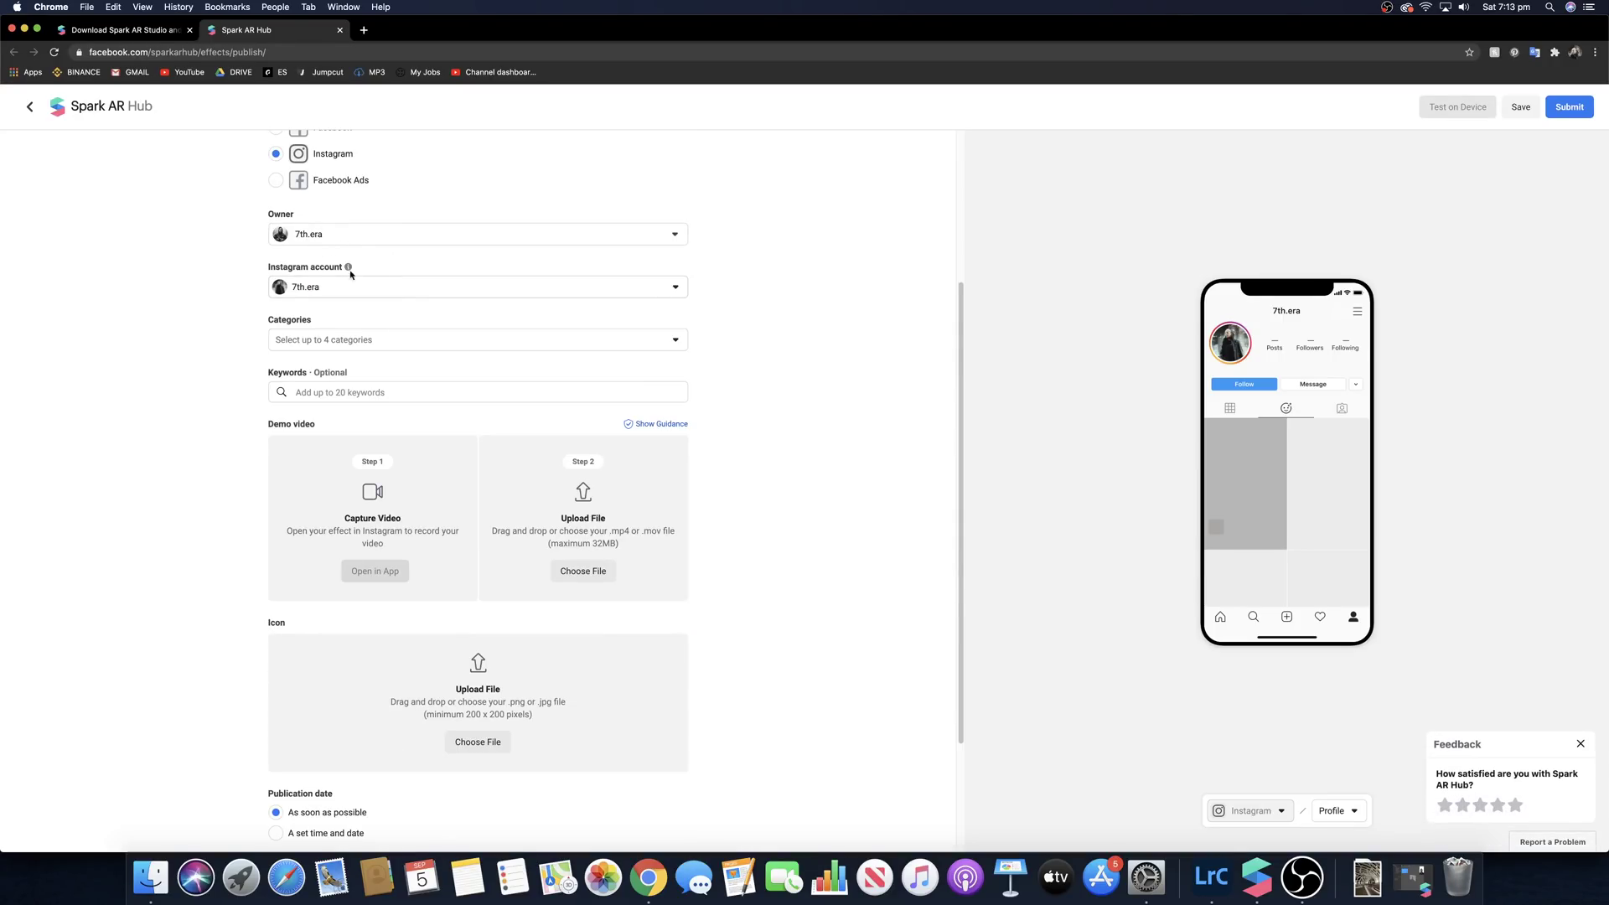
click(397, 295)
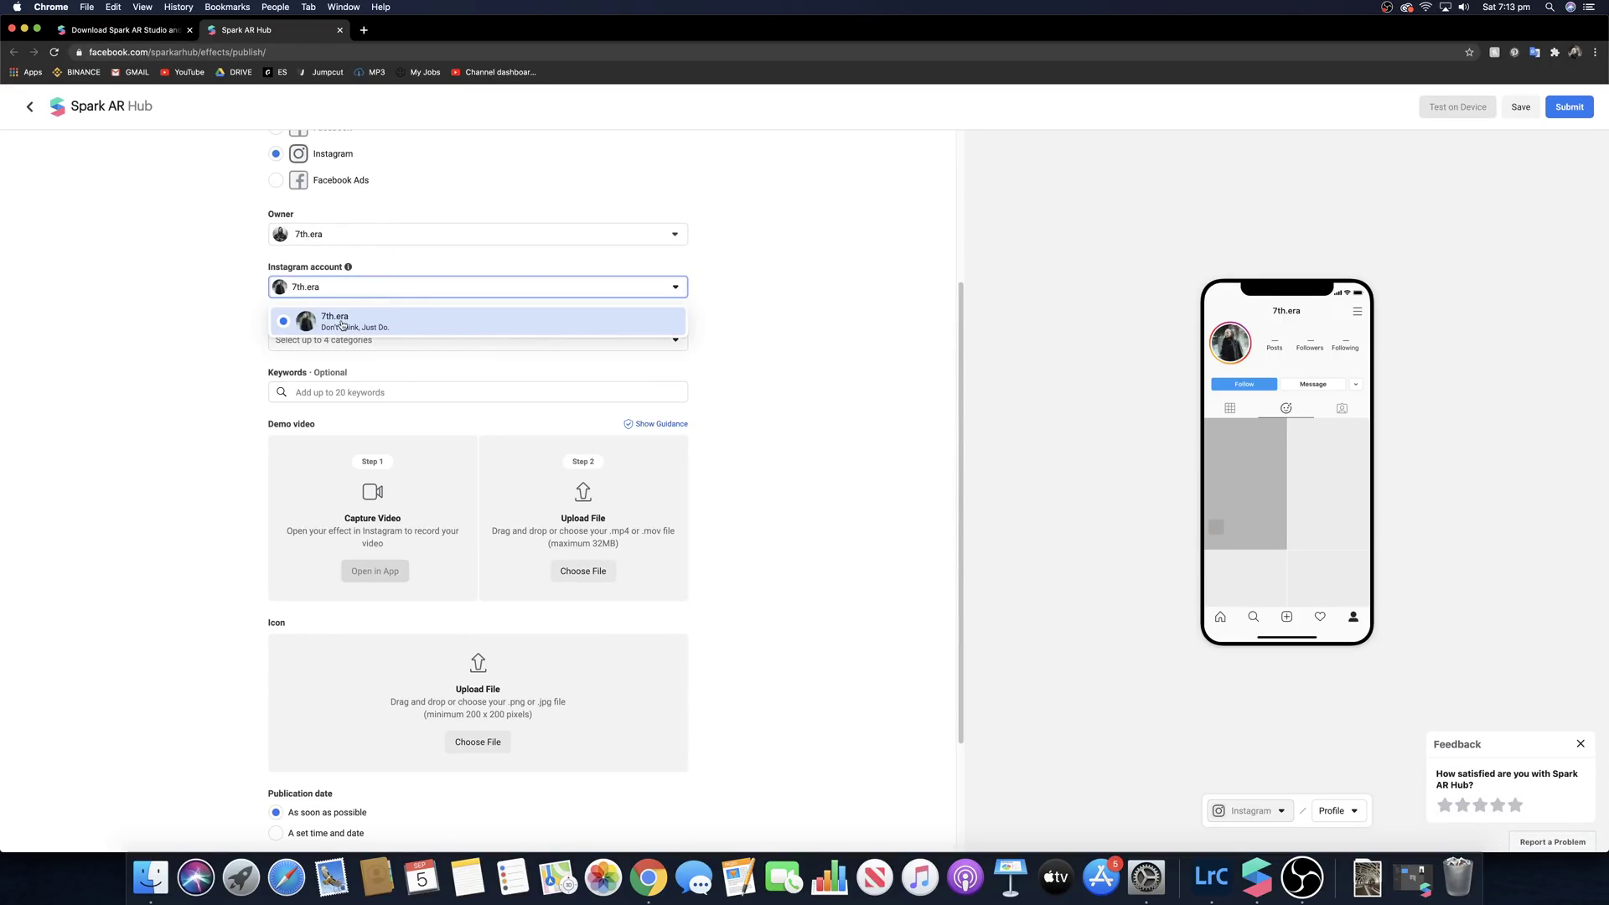
click(283, 319)
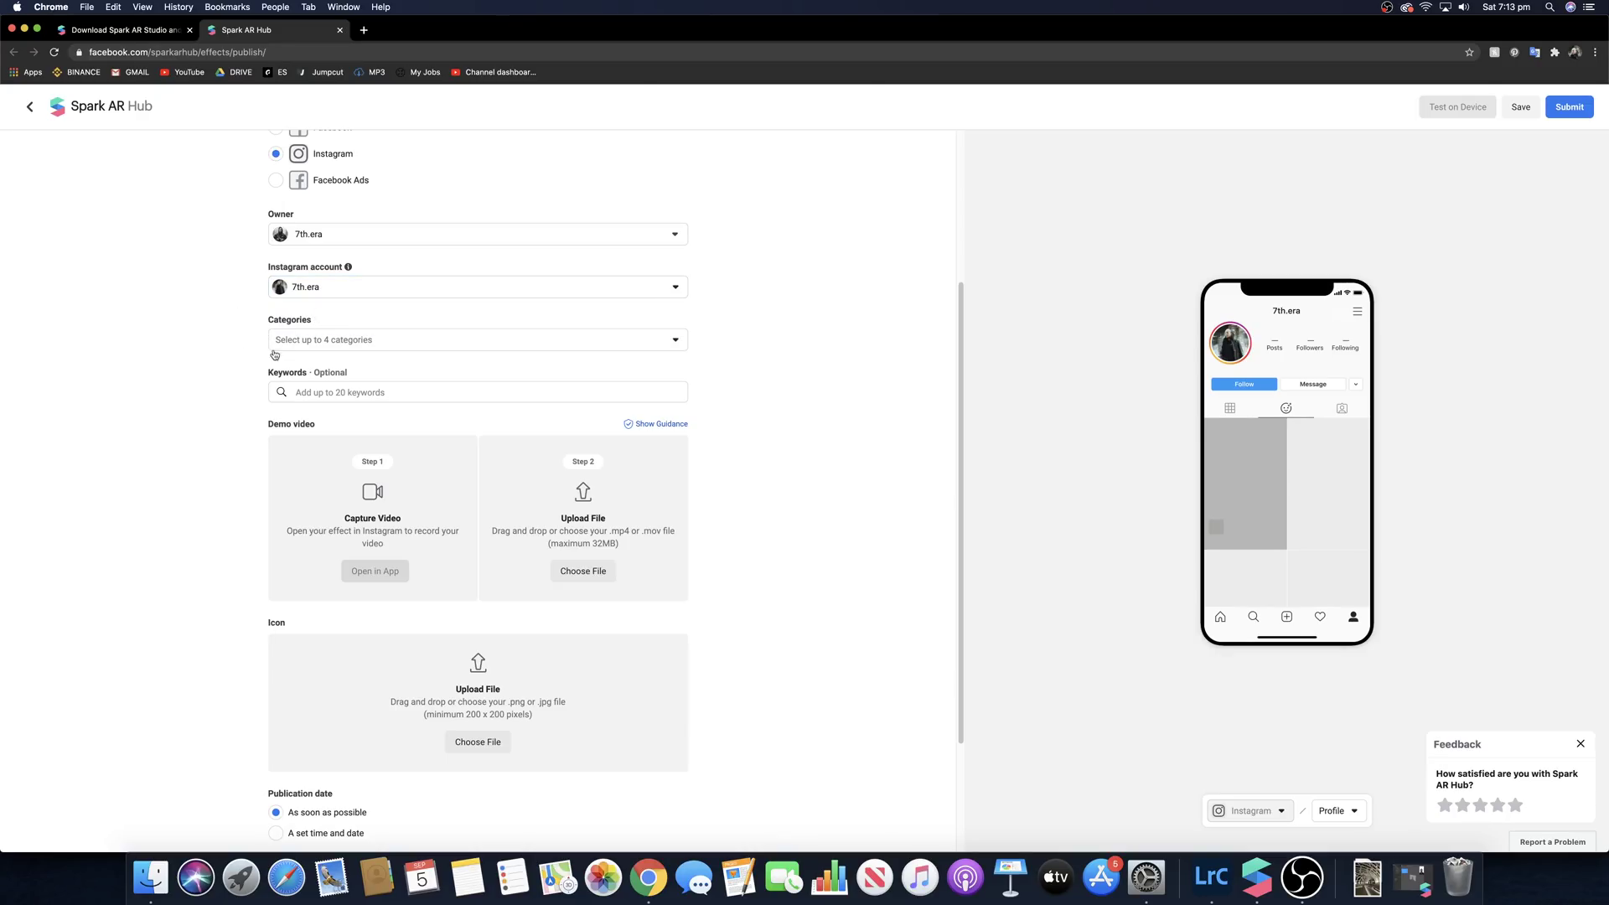
click(347, 339)
click(246, 399)
scroll(196, 358, down, 4)
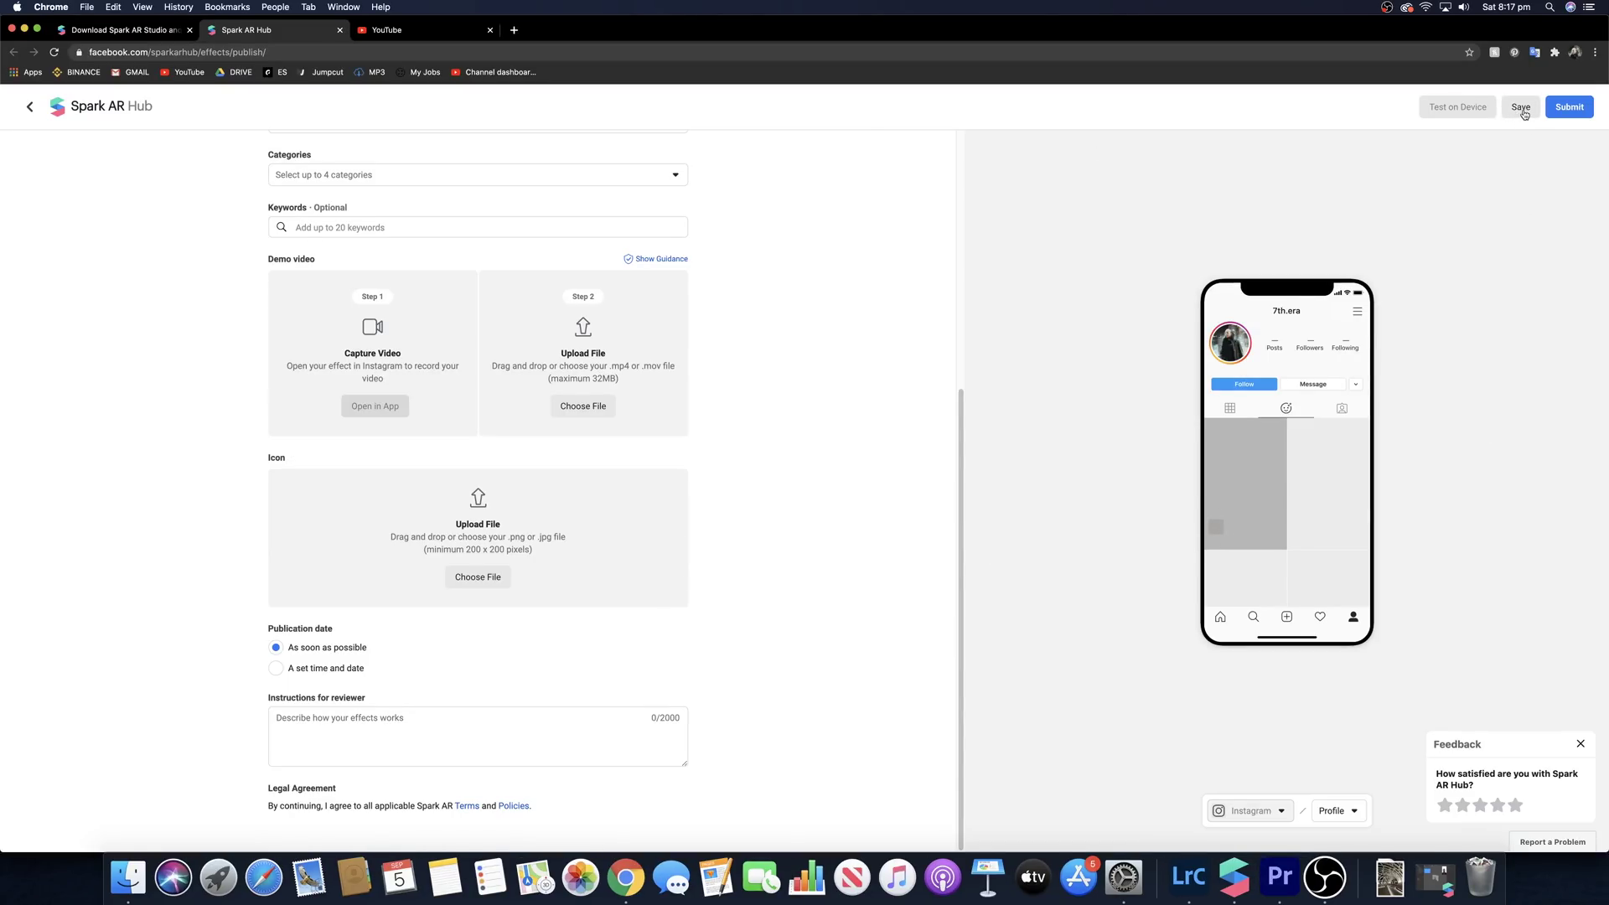
- Save Instagram_Filter as a draft, then copy its Instagram test link from Test on Device
click(1521, 108)
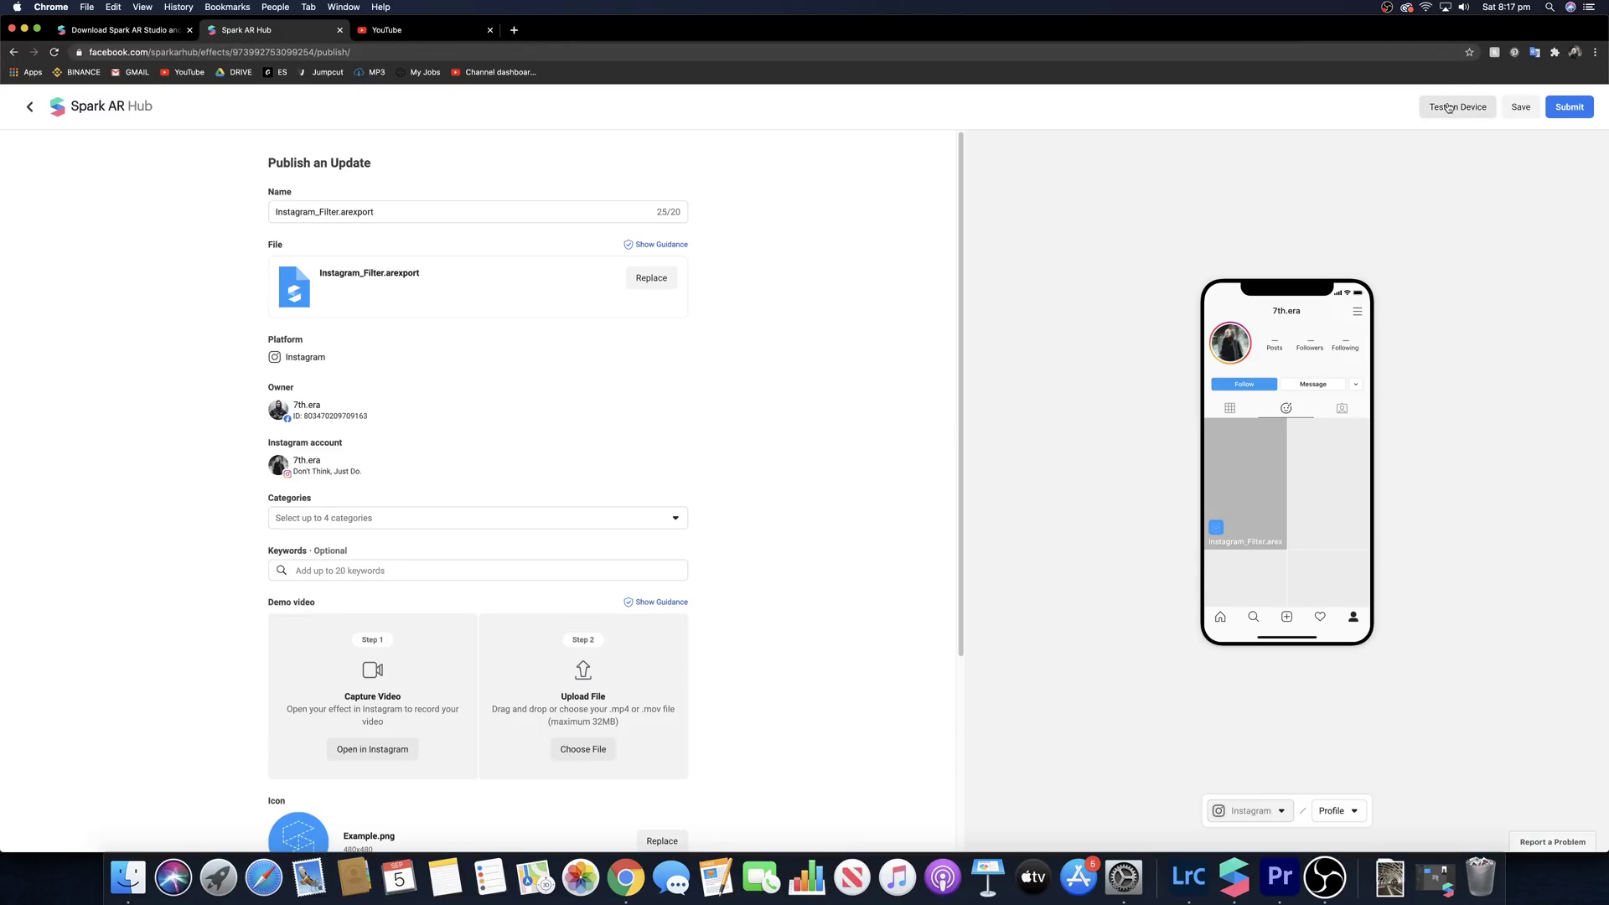
click(1456, 107)
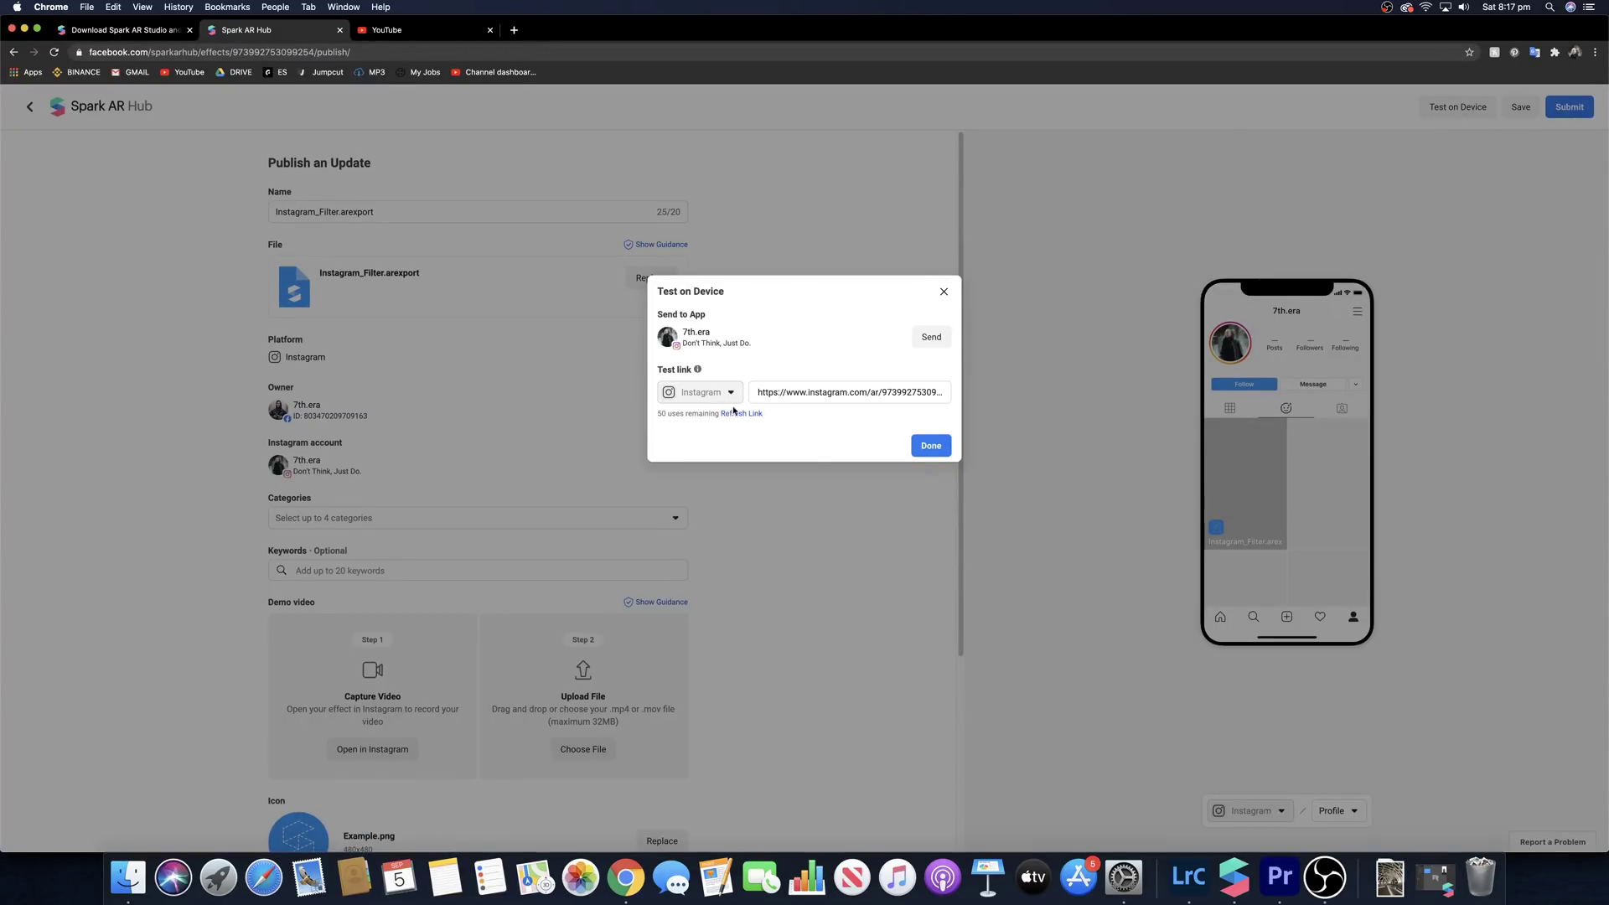
click(802, 394)
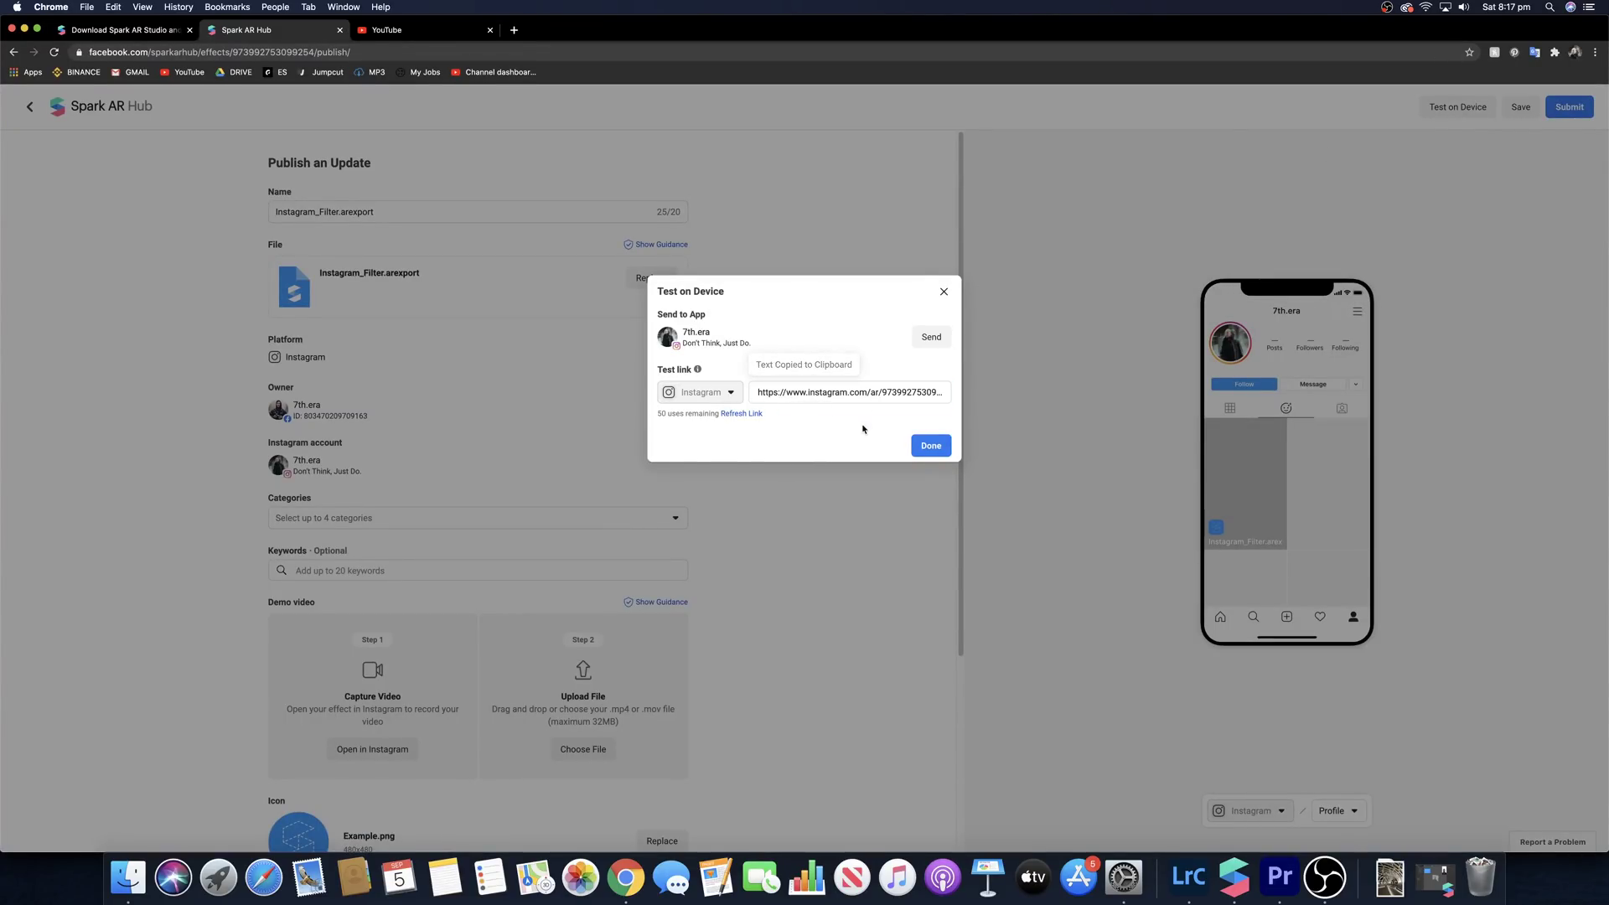